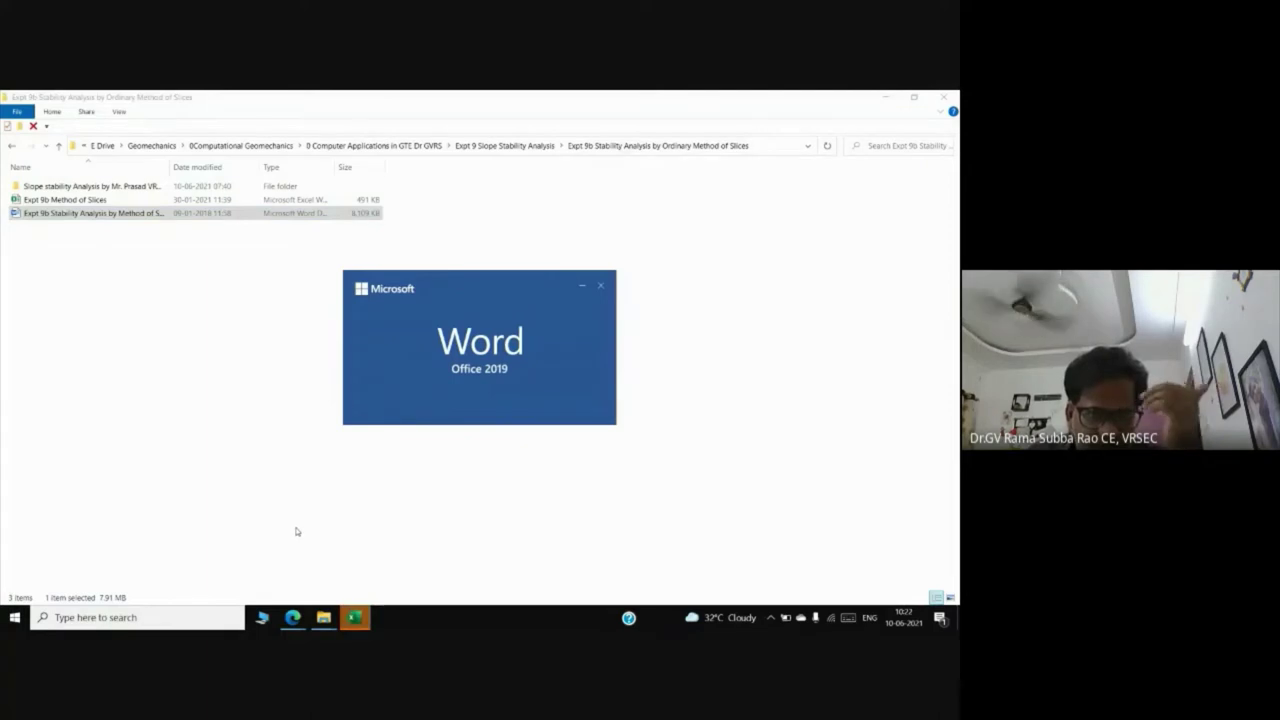
# Step: Launch the 'Expt 9b Stability Analysis by Method of Slices' document from File Explorer
pyautogui.moveTo(355, 617)
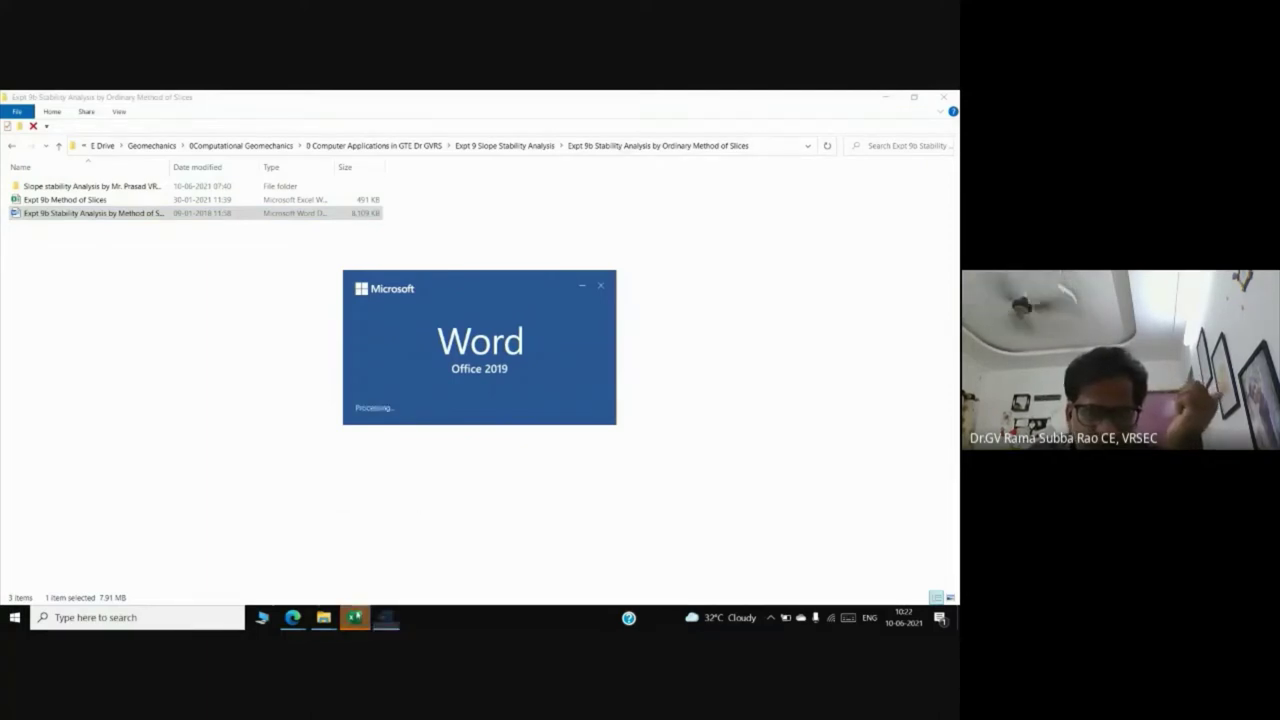
# Step: Scroll from the title page past the Swedish Method figure and equations to 'Location of the Most Critical Circle'
pyautogui.scroll(-3, 445, 507)
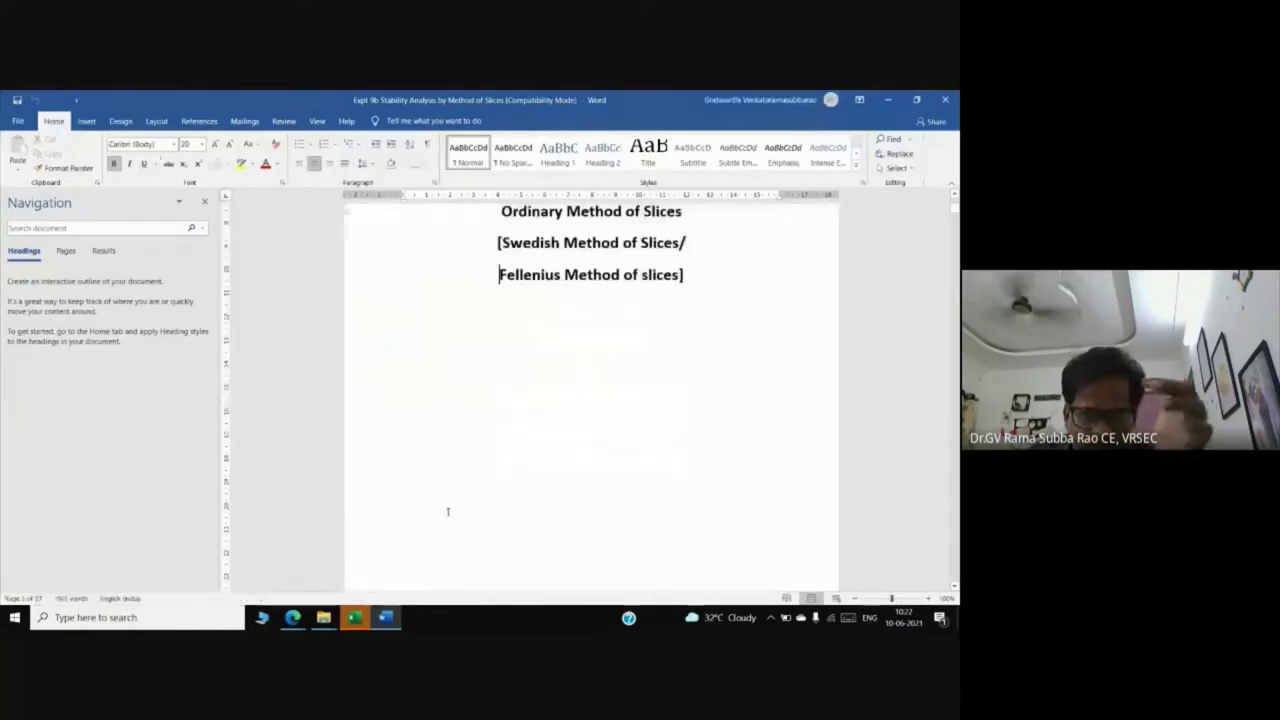
pyautogui.scroll(-5, 446, 514)
pyautogui.scroll(8, 446, 514)
pyautogui.moveTo(550, 308); pyautogui.dragTo(634, 308)
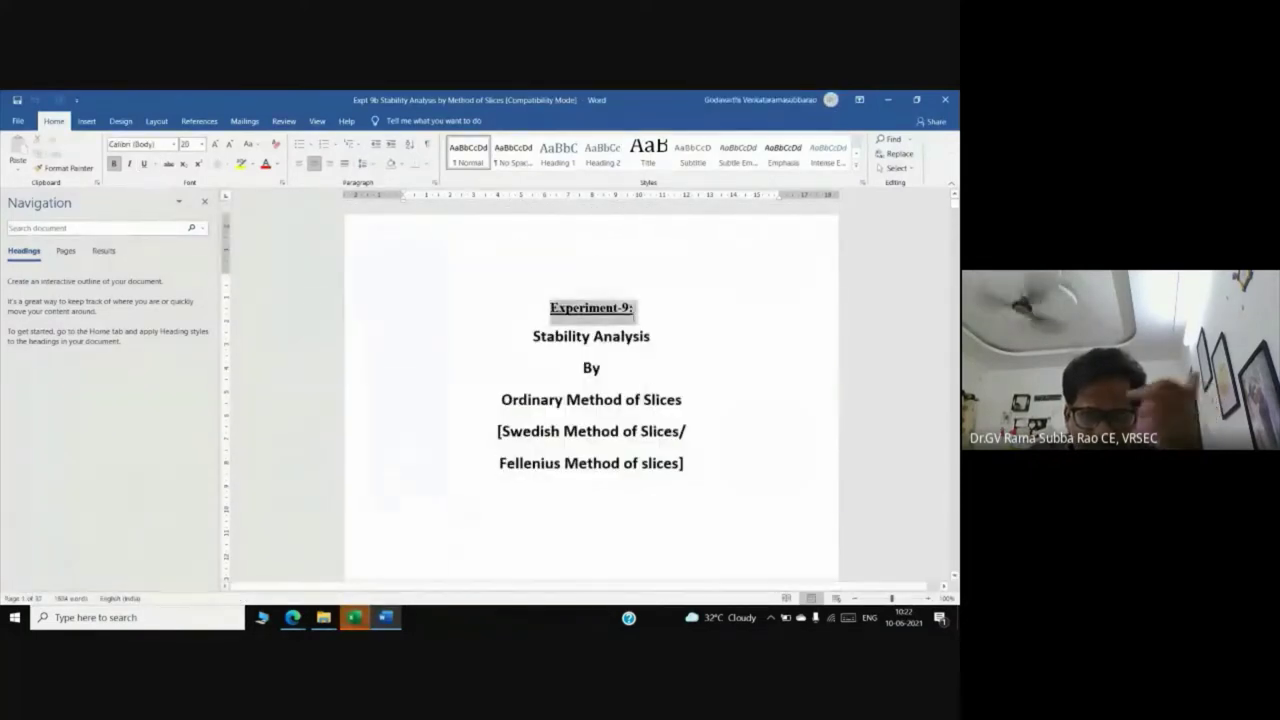
pyautogui.click(651, 468)
pyautogui.scroll(-4, 628, 517)
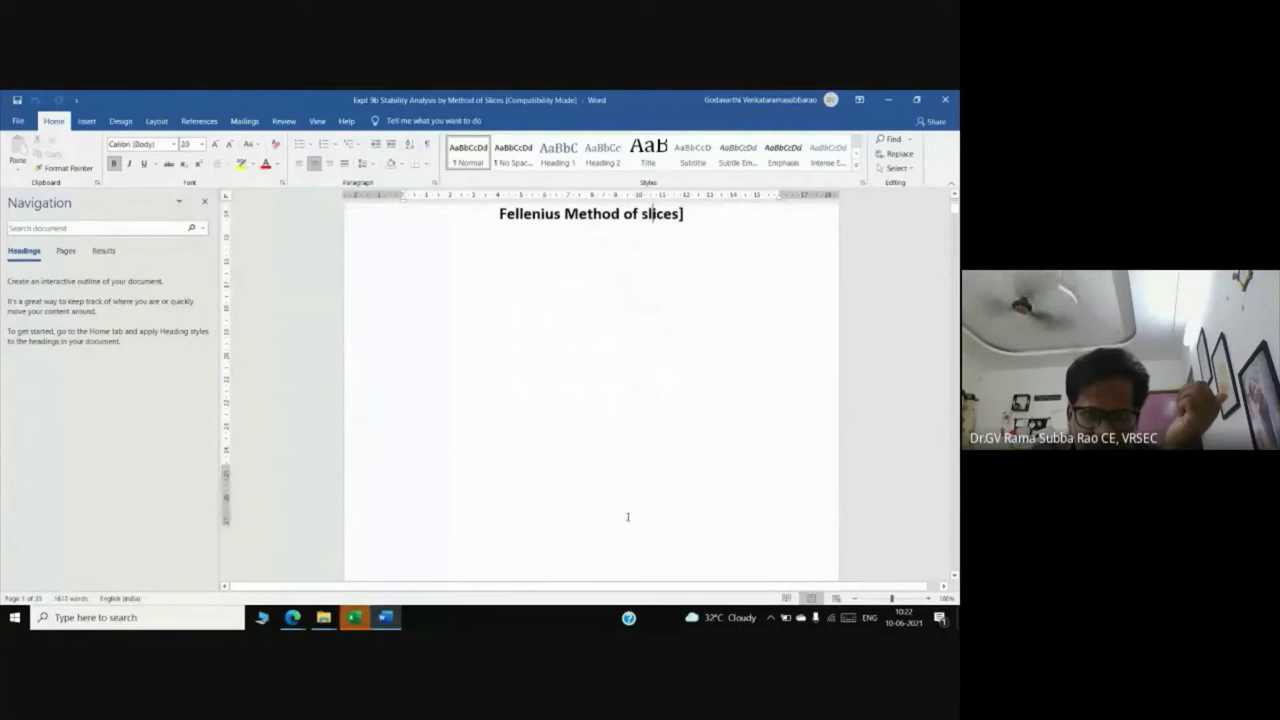
pyautogui.scroll(-10, 628, 517)
pyautogui.scroll(3, 541, 373)
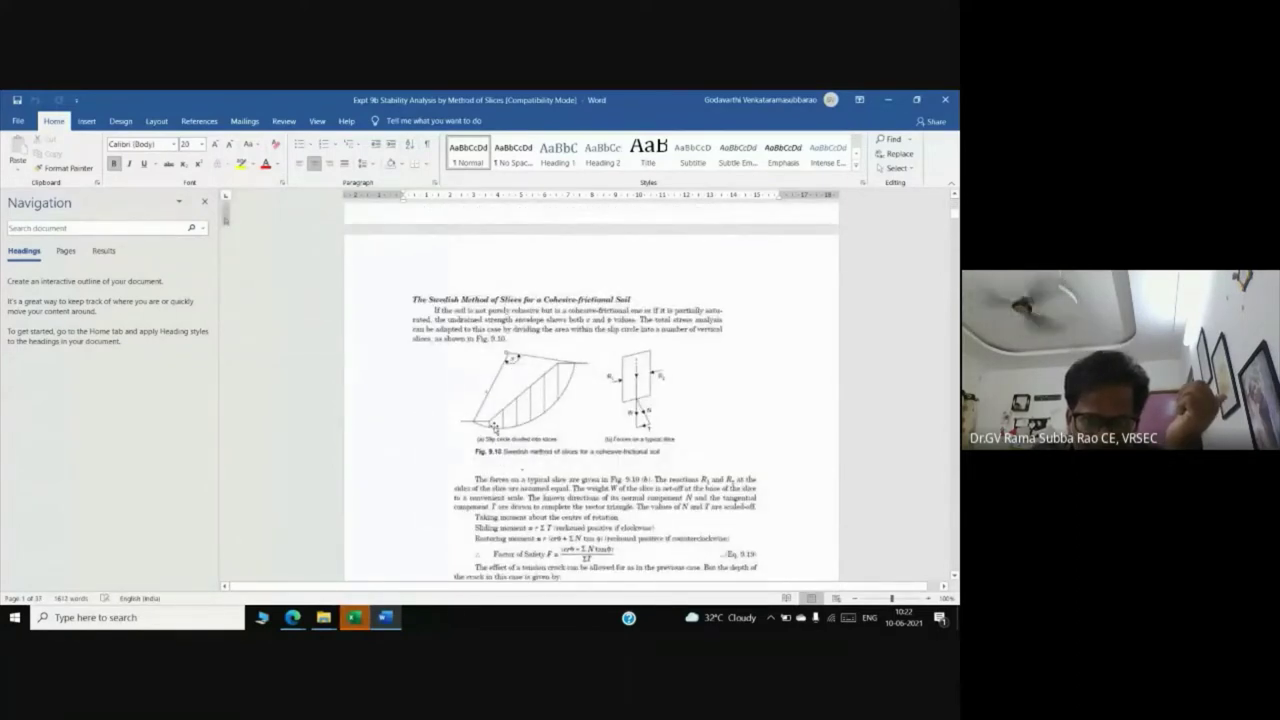
pyautogui.scroll(-2, 497, 467)
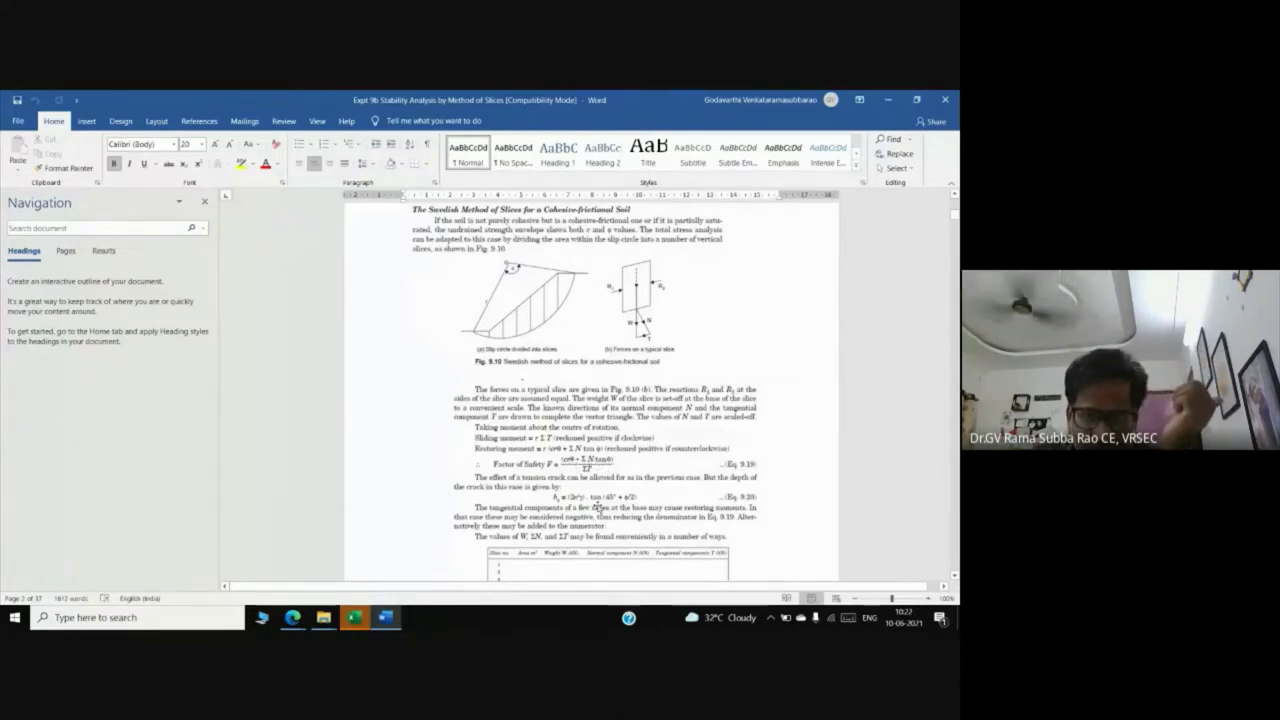
pyautogui.scroll(-3, 597, 507)
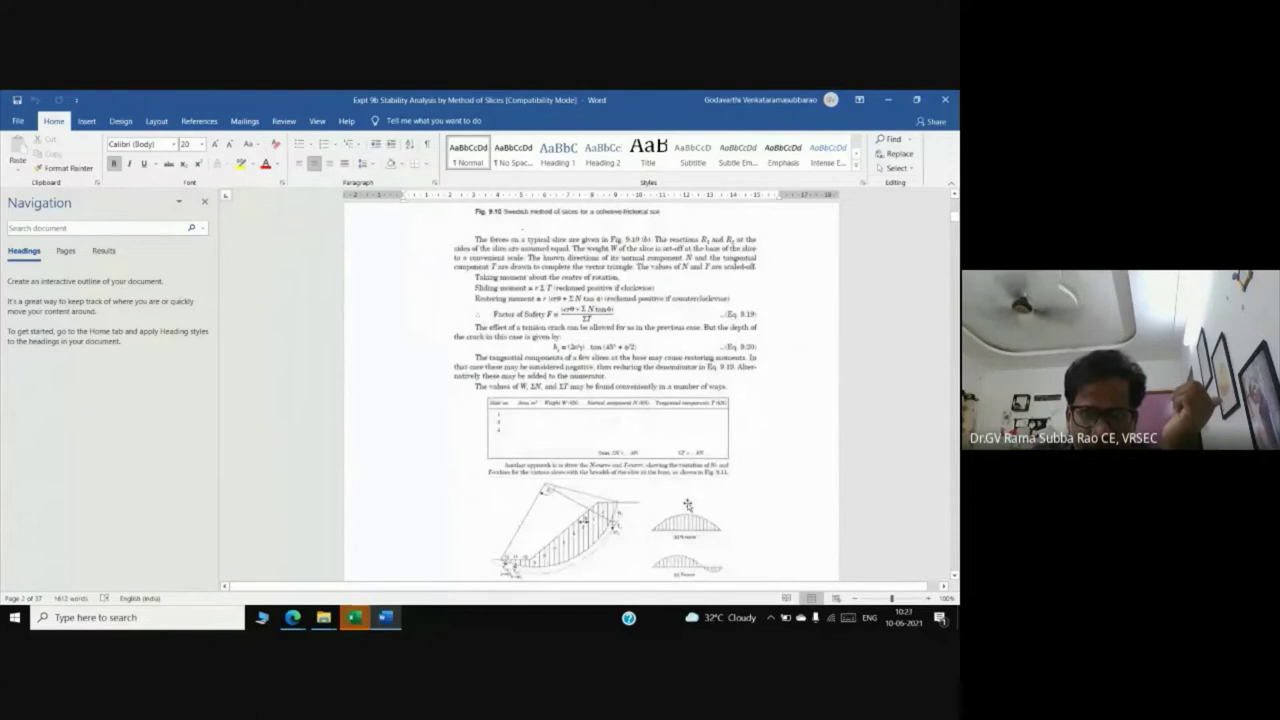
pyautogui.scroll(-10, 684, 512)
# Step: Scroll past the Swedish Circle Method equations and procedure steps to the page 5 slope sketch
pyautogui.scroll(-5, 680, 519)
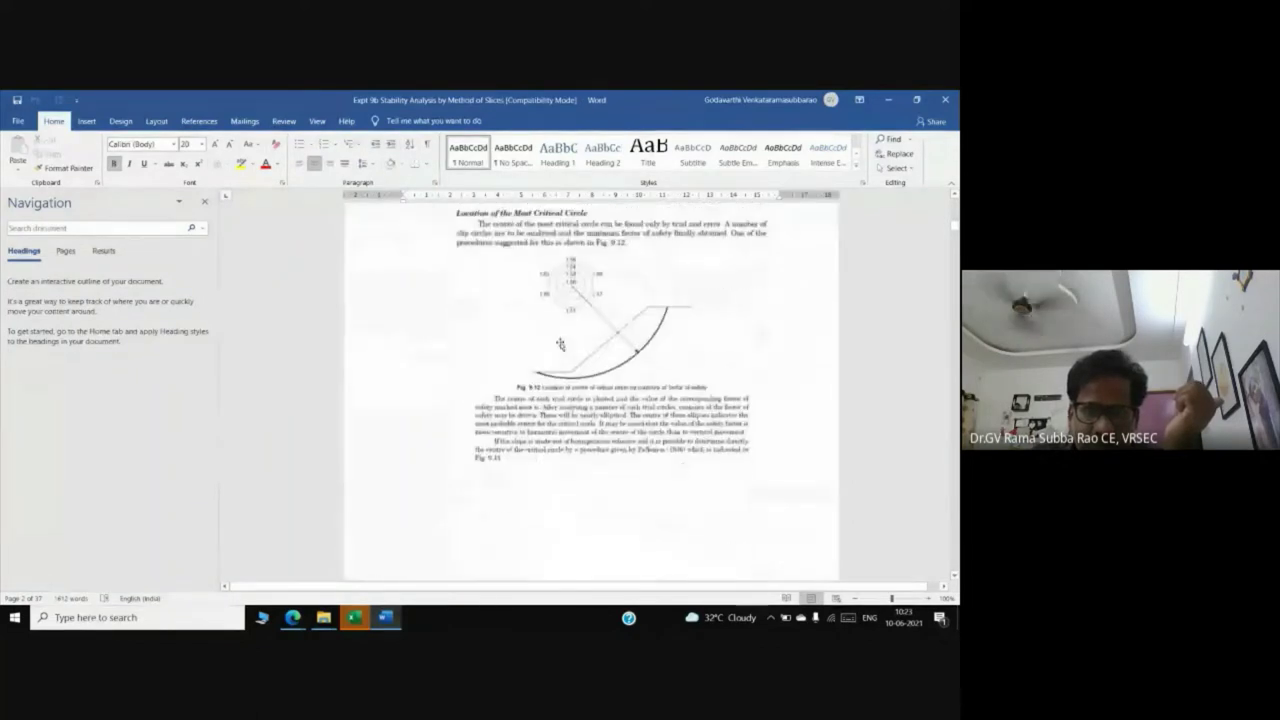
pyautogui.scroll(-10, 600, 477)
pyautogui.scroll(-10, 600, 480)
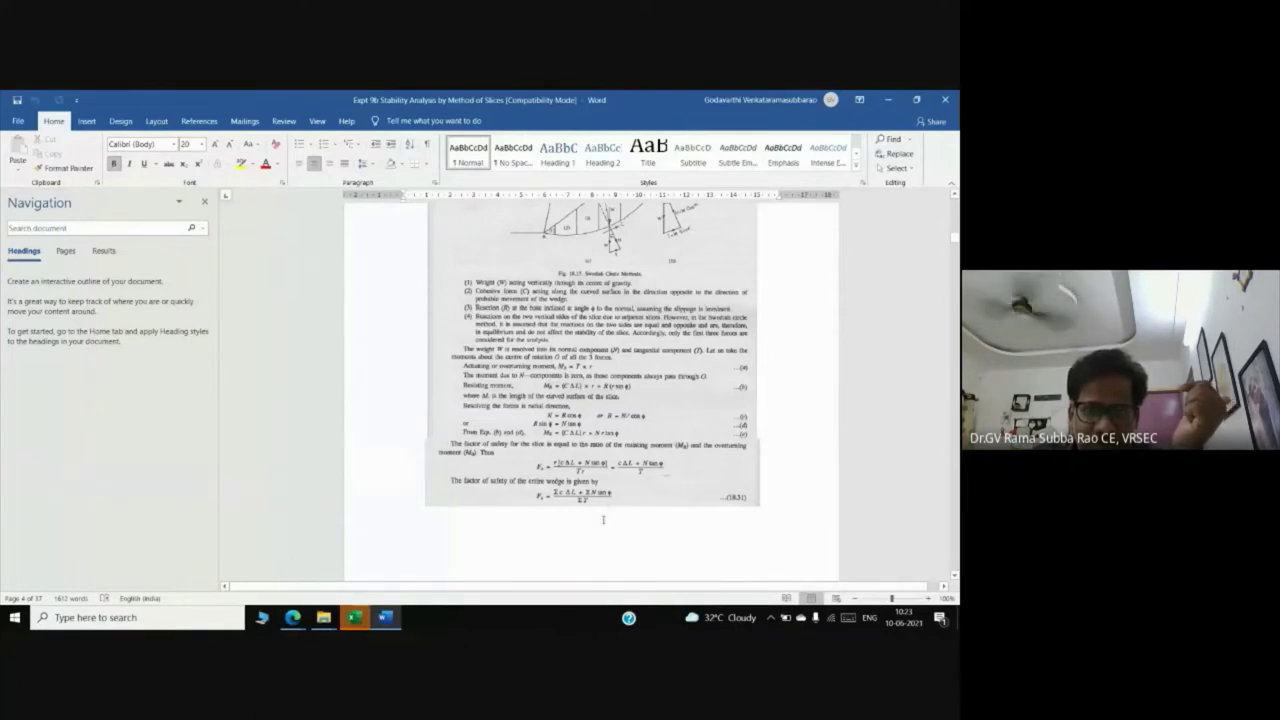
pyautogui.scroll(-6, 603, 519)
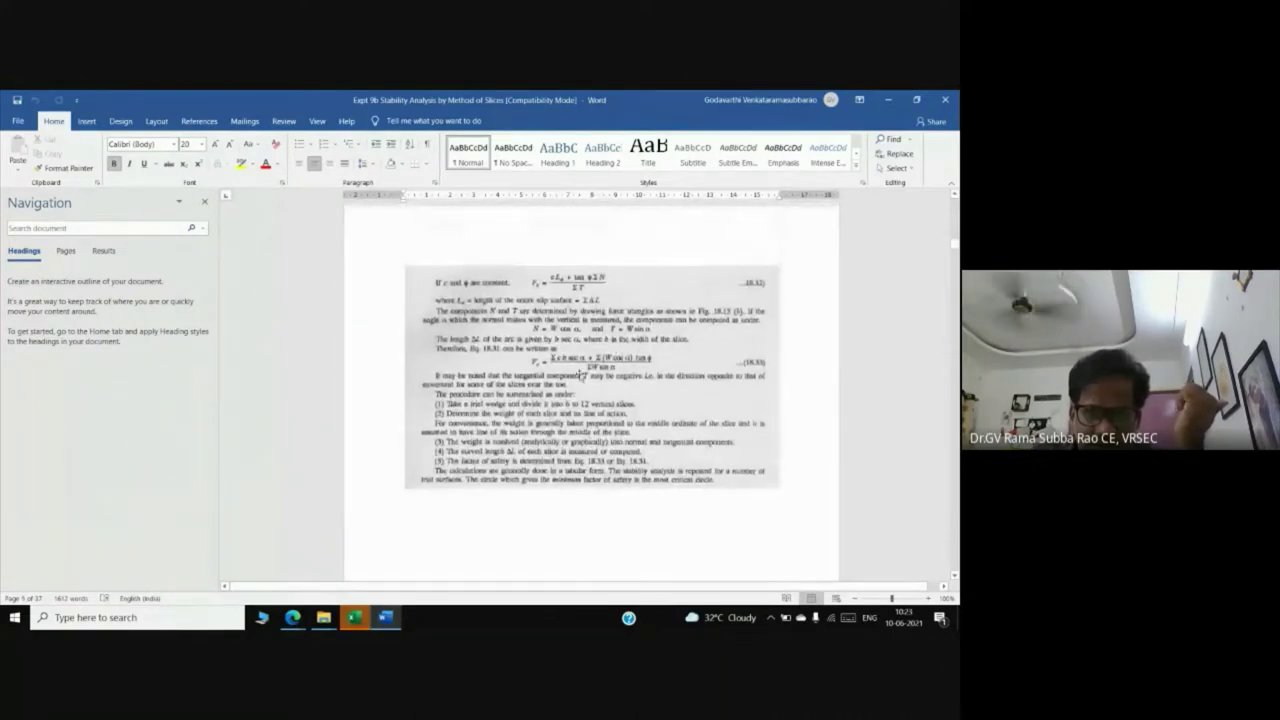
pyautogui.scroll(-8, 623, 519)
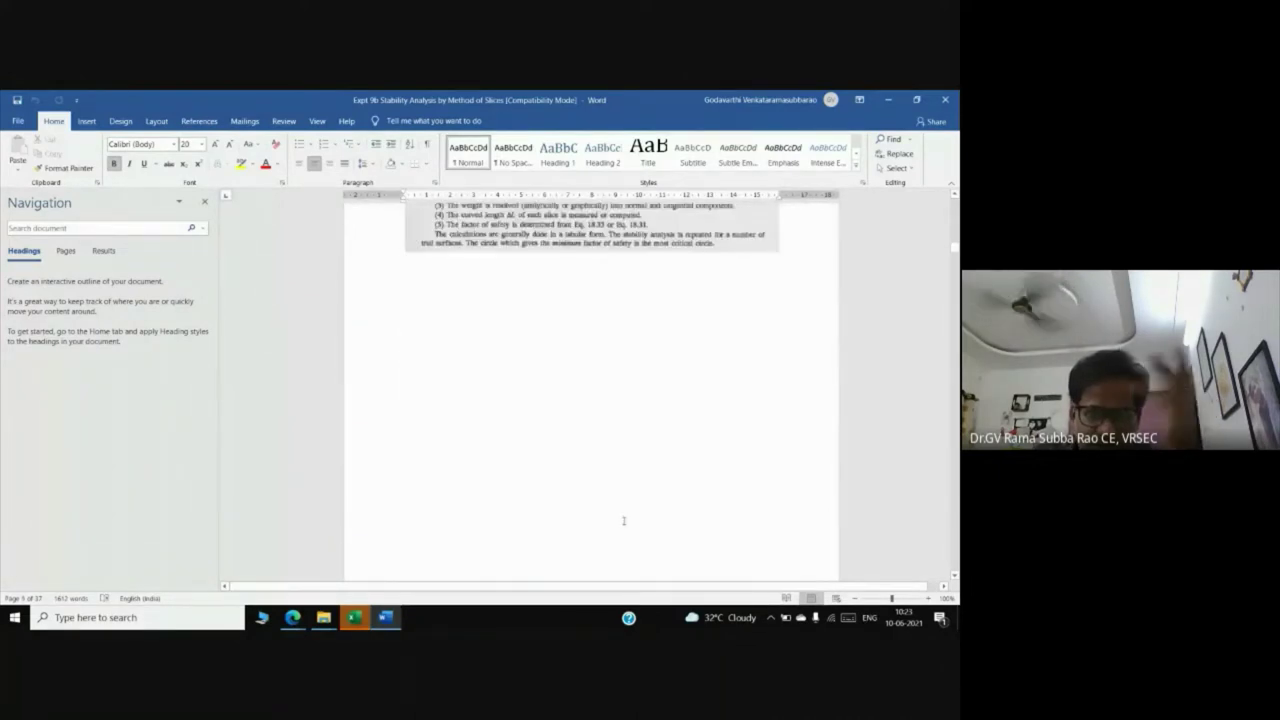
# Step: Select the handwritten-notes picture and browse through the hand-drawn slice sketches
pyautogui.scroll(-5, 623, 520)
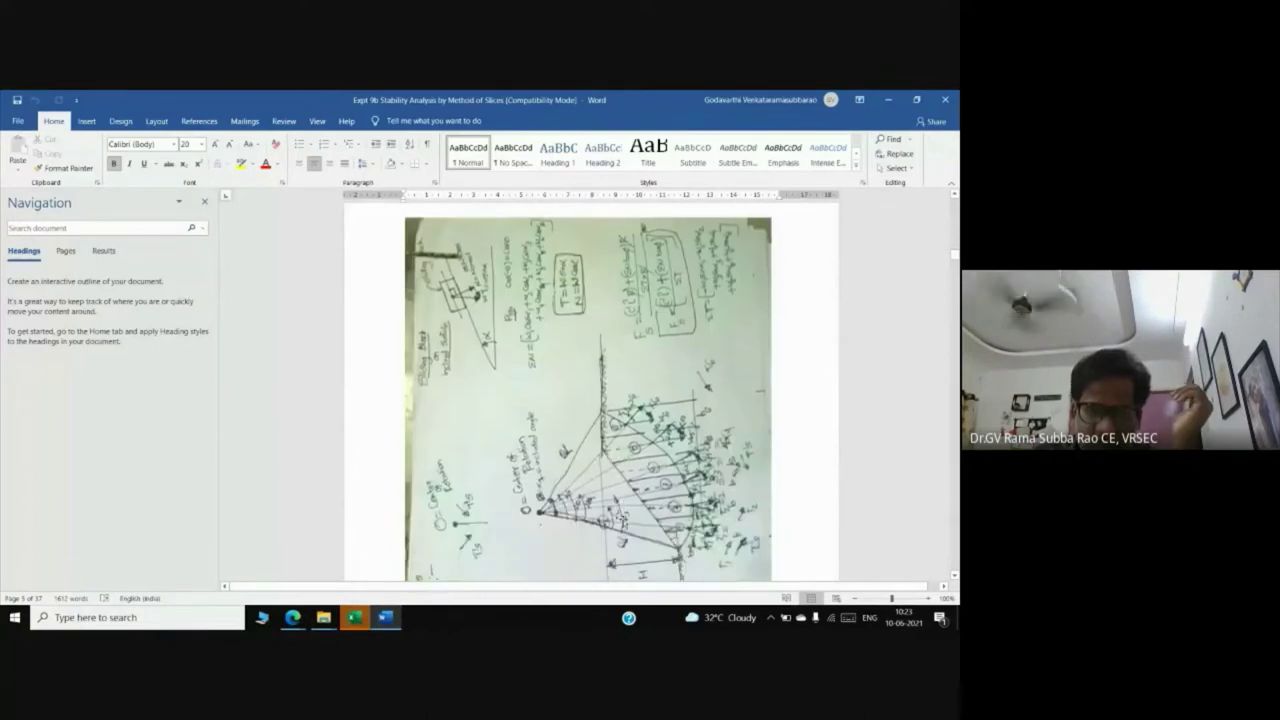
pyautogui.click(527, 514)
pyautogui.scroll(-1, 527, 514)
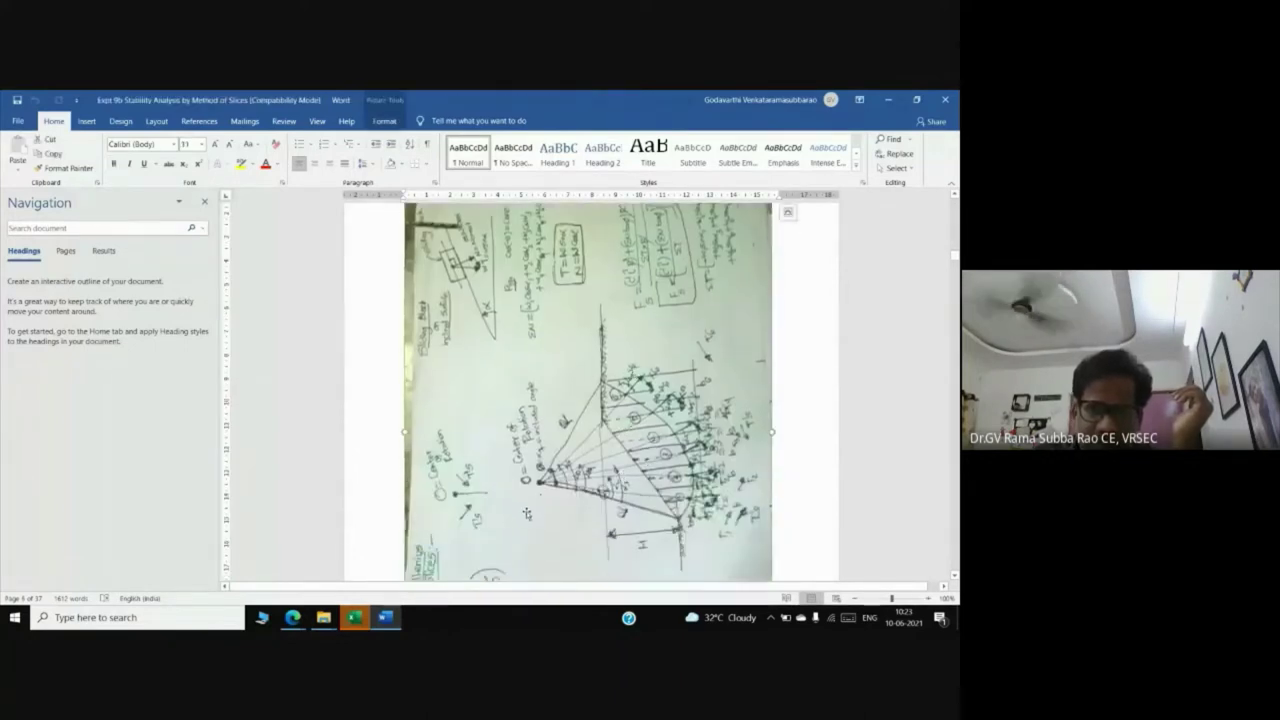
pyautogui.scroll(-2, 527, 514)
pyautogui.scroll(3, 527, 514)
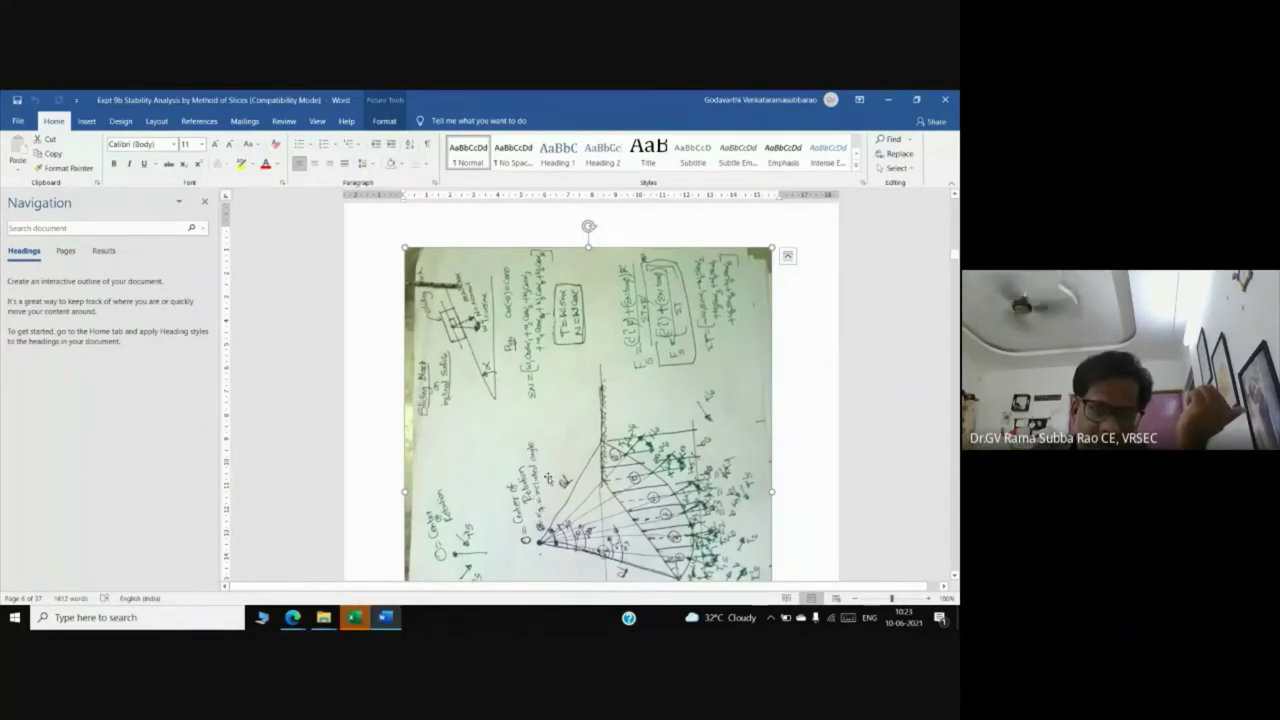
pyautogui.scroll(-5, 548, 480)
pyautogui.scroll(-8, 548, 480)
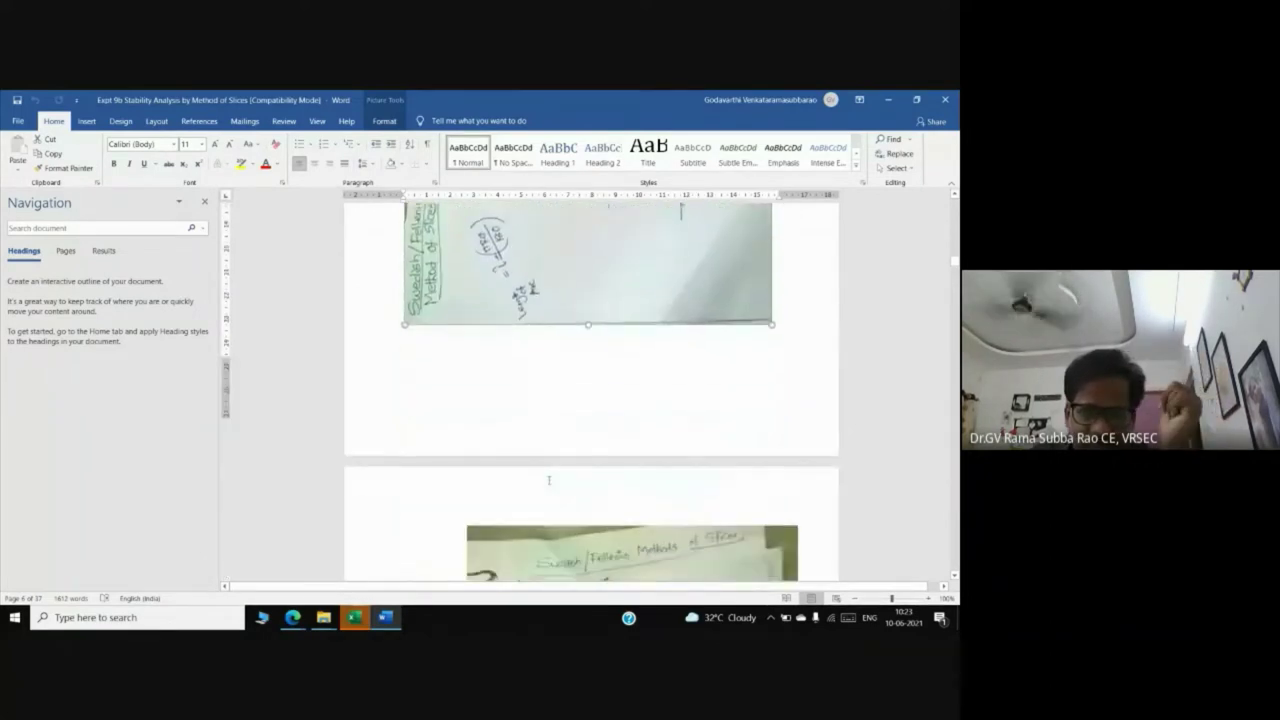
# Step: Review the Example-1 tables, then switch to the Expt 9b Method of Slices Excel workbook
pyautogui.scroll(-6, 548, 480)
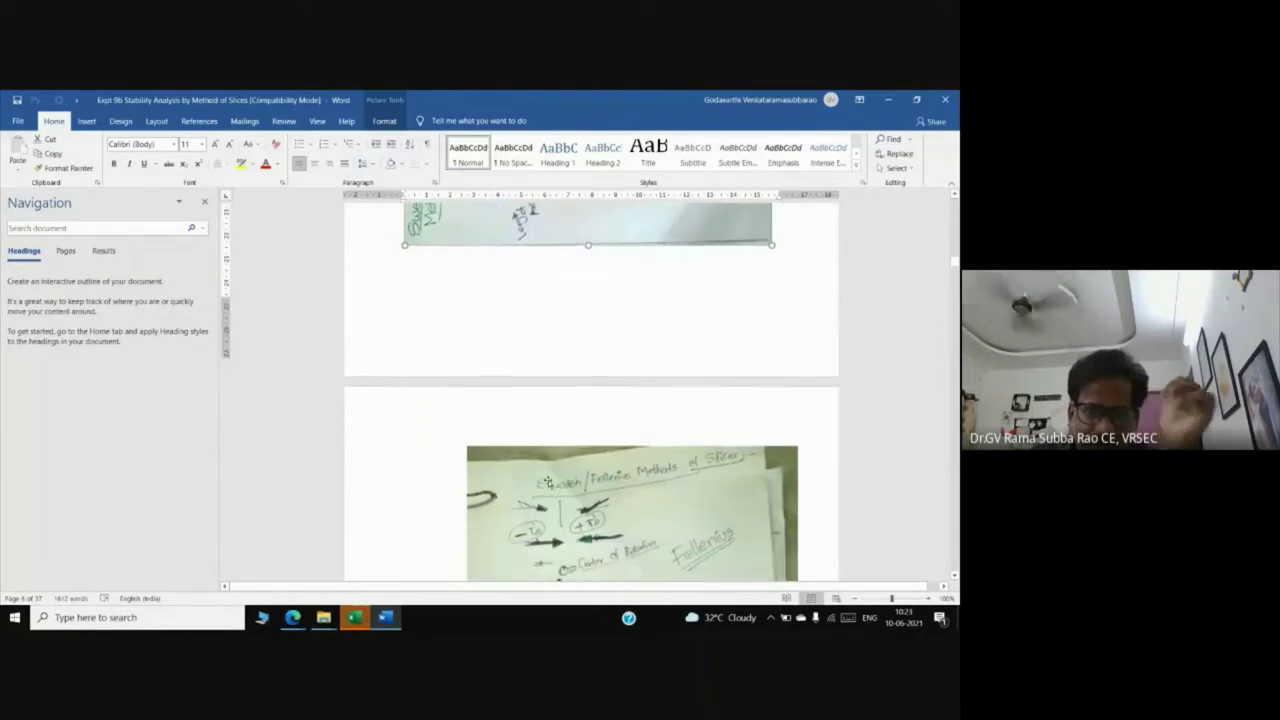
pyautogui.scroll(-15, 552, 494)
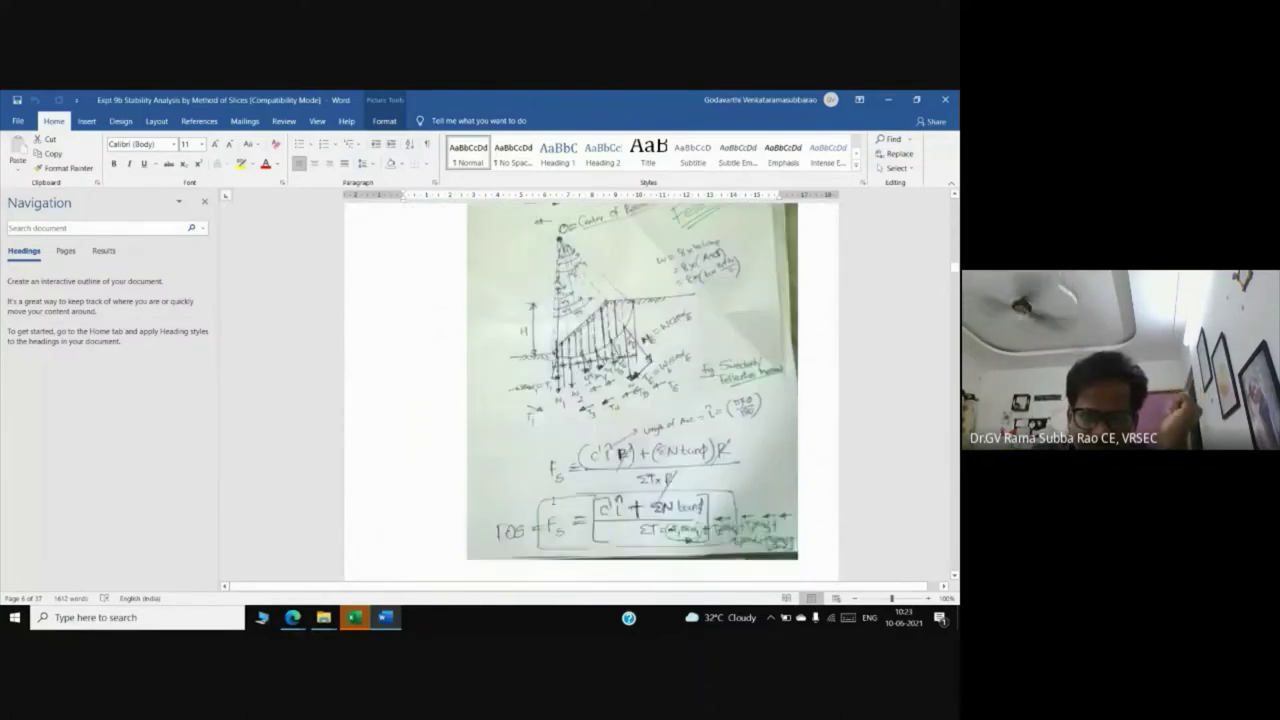
pyautogui.scroll(-15, 556, 505)
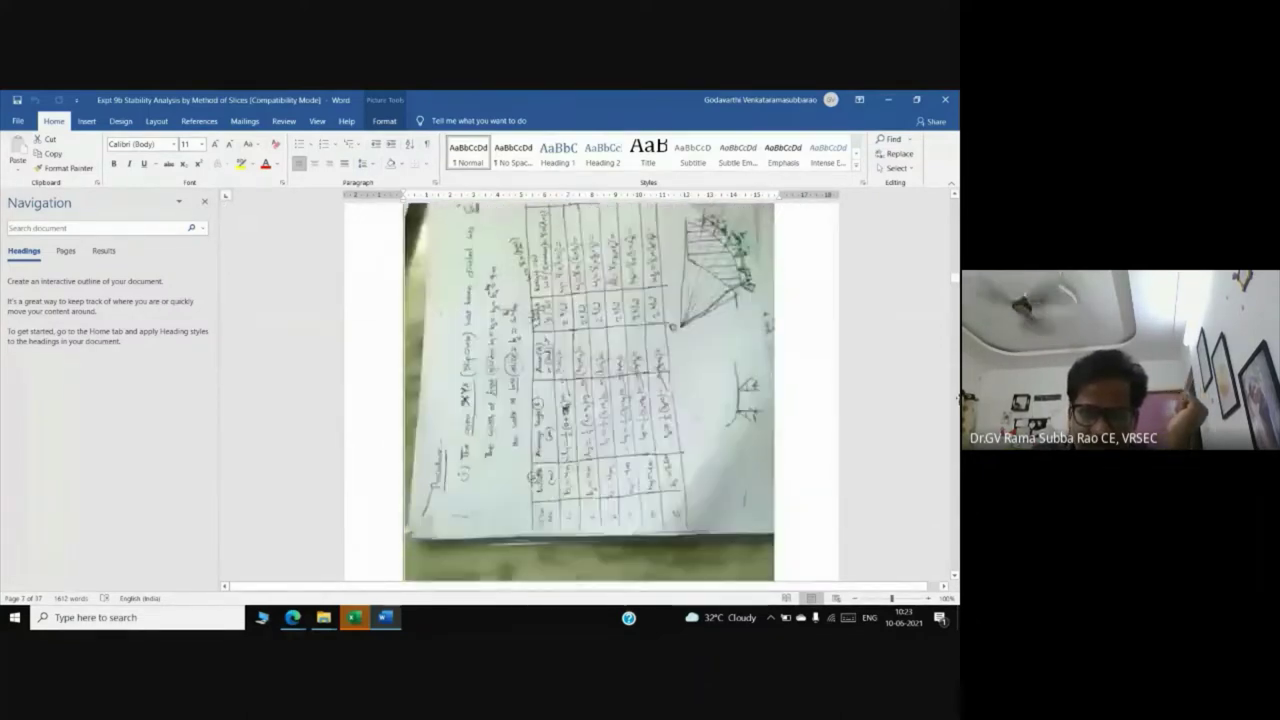
pyautogui.scroll(-20, 590, 392)
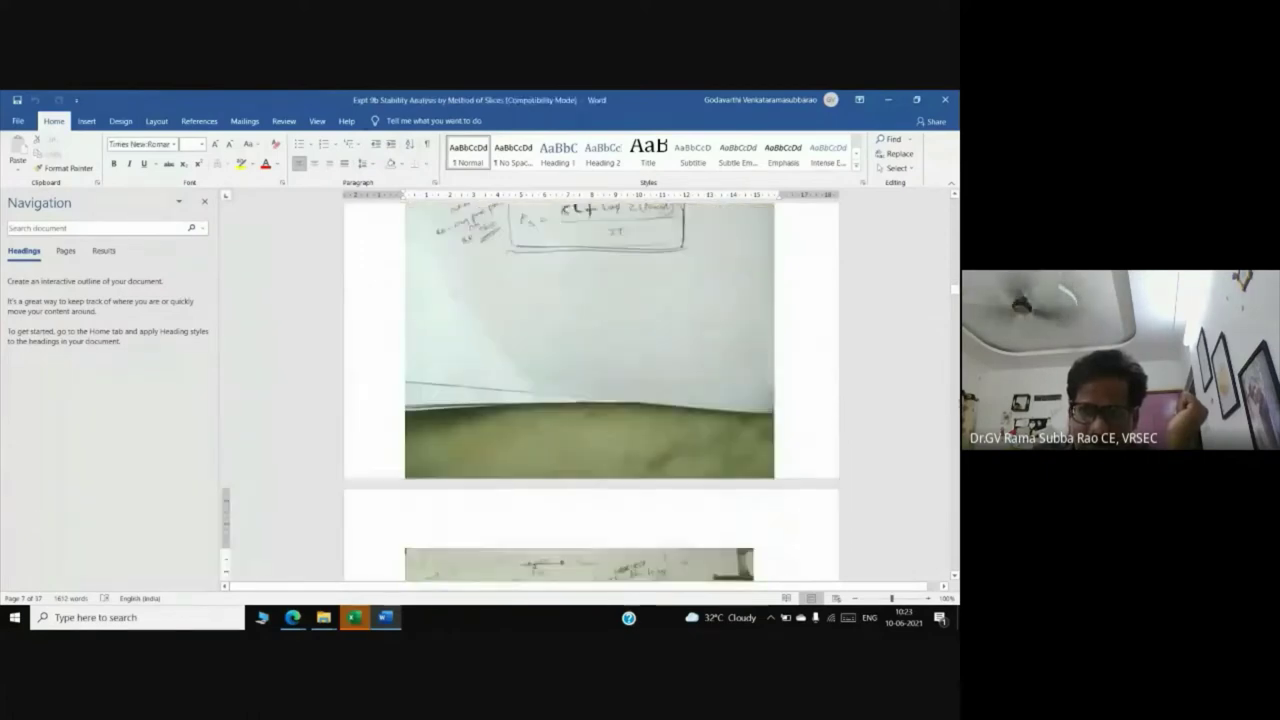
pyautogui.scroll(-10, 556, 343)
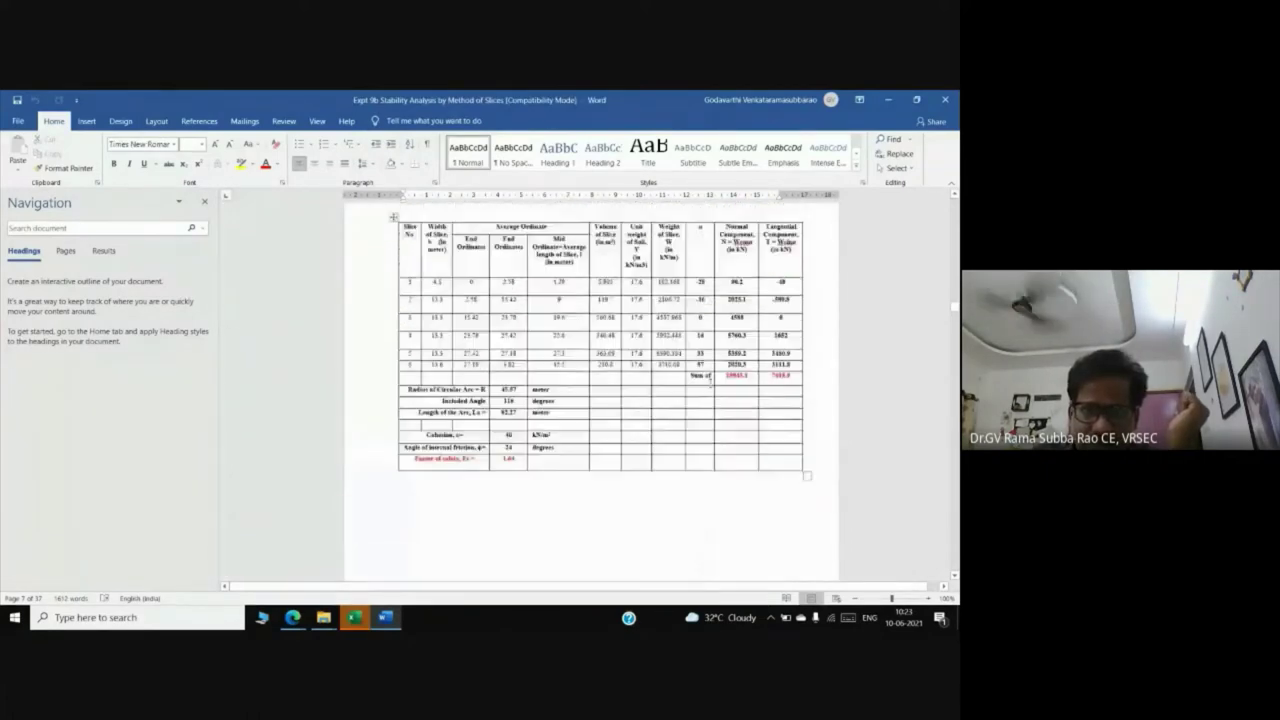
pyautogui.scroll(4, 556, 343)
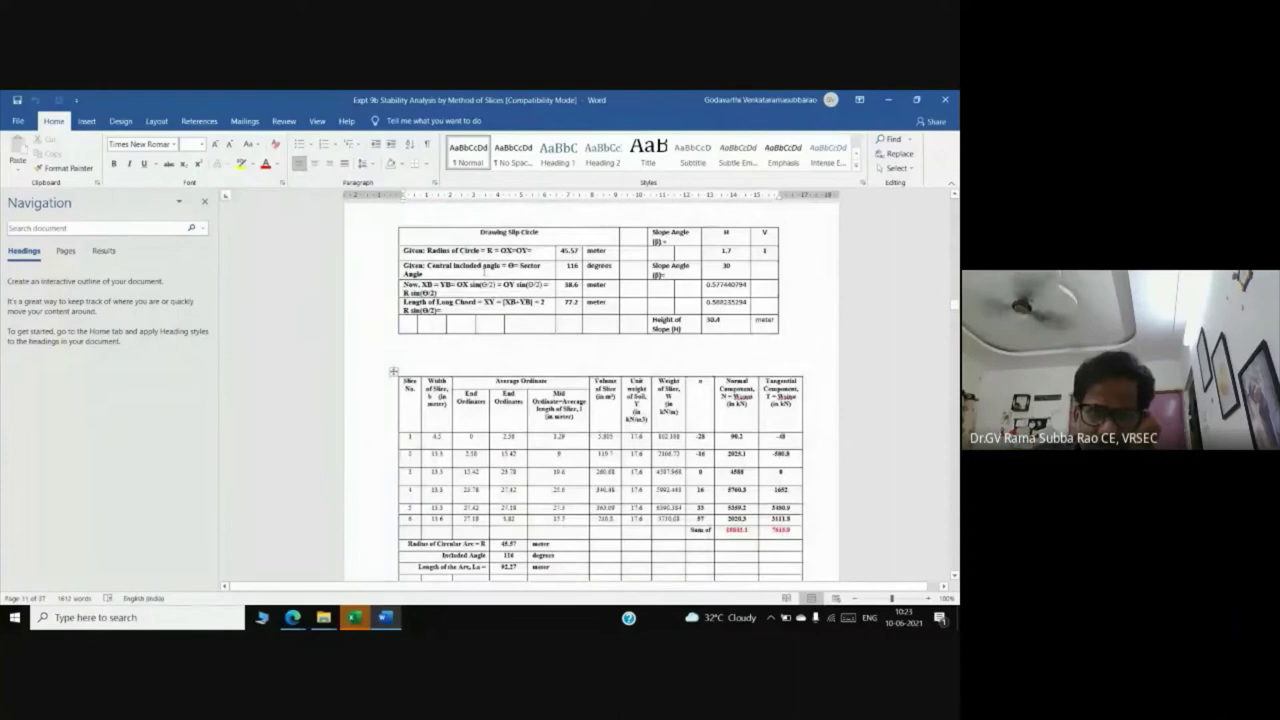
pyautogui.scroll(1, 490, 285)
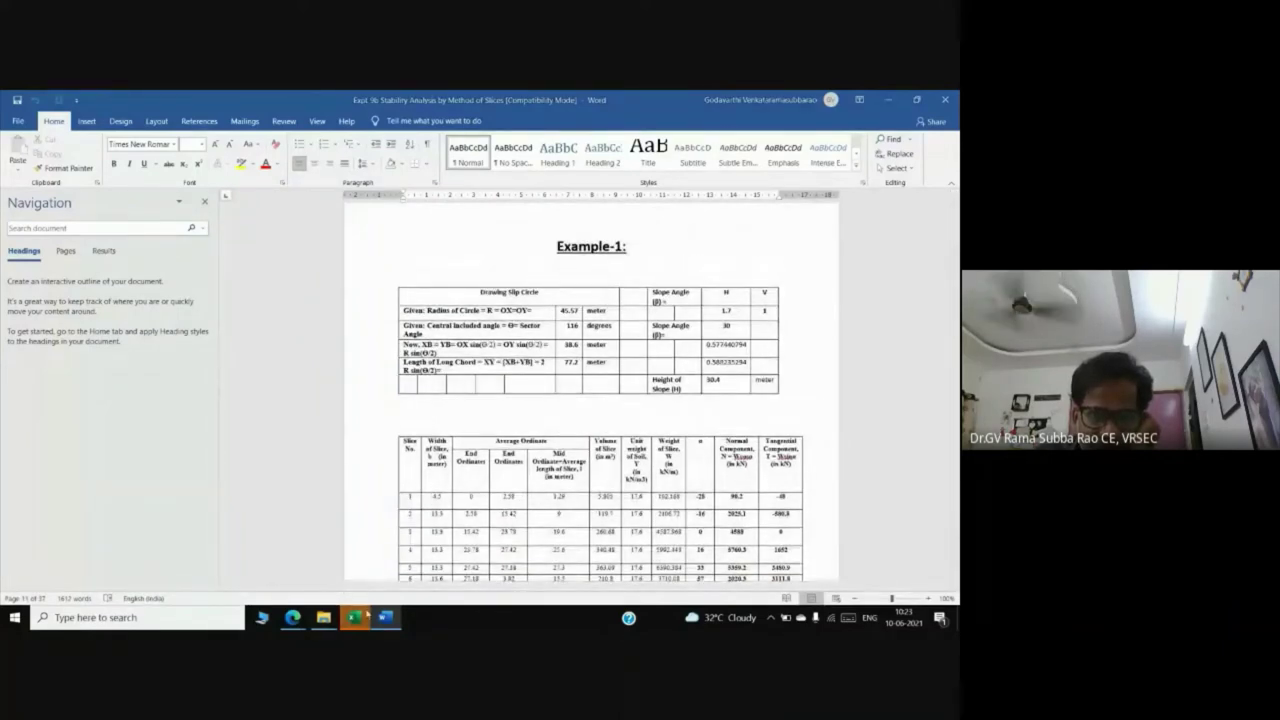
pyautogui.hotkey('alt', 'Tab')
# Step: Check the slip circle radius 18.56, central included angle and half-chord length formula
pyautogui.click(70, 264)
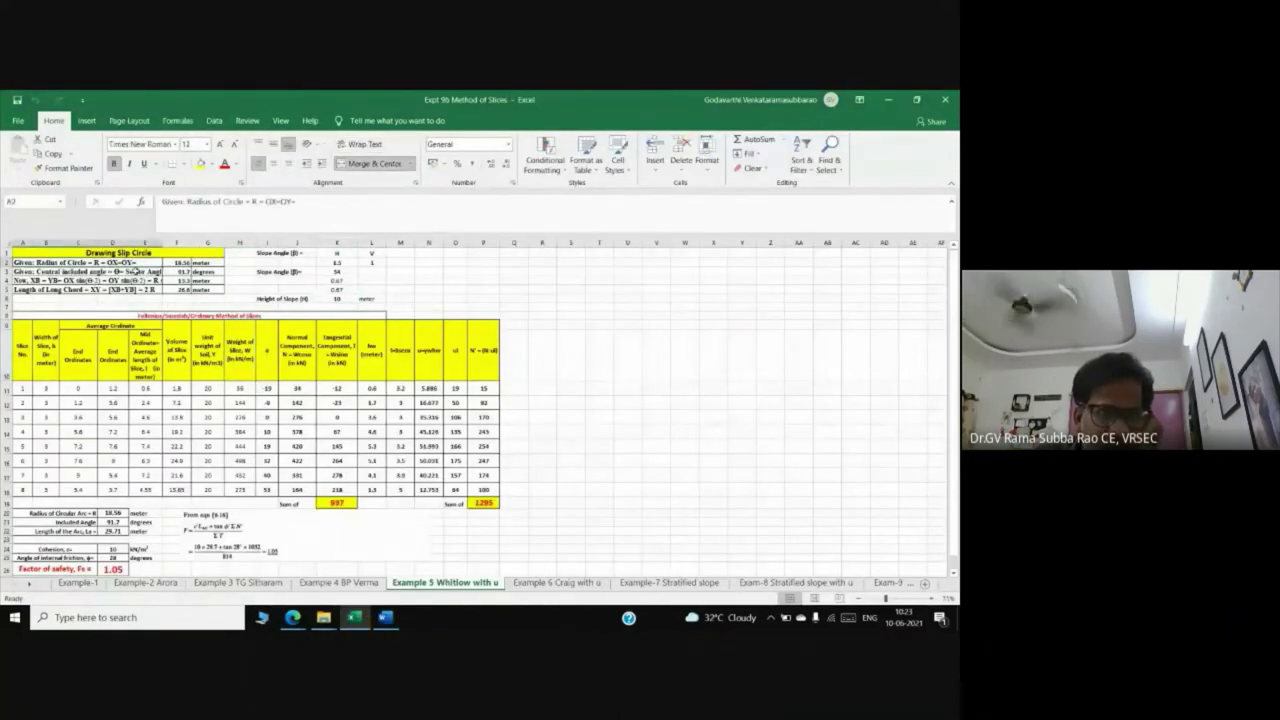
pyautogui.click(177, 263)
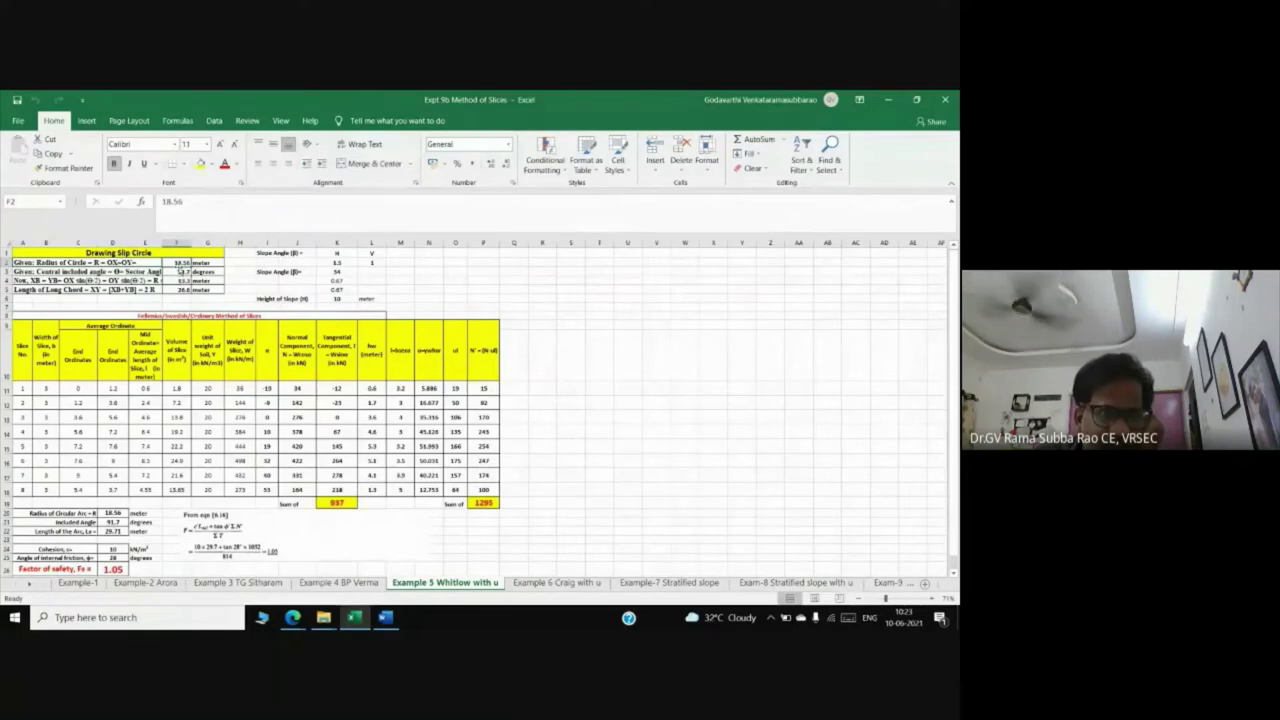
pyautogui.click(180, 272)
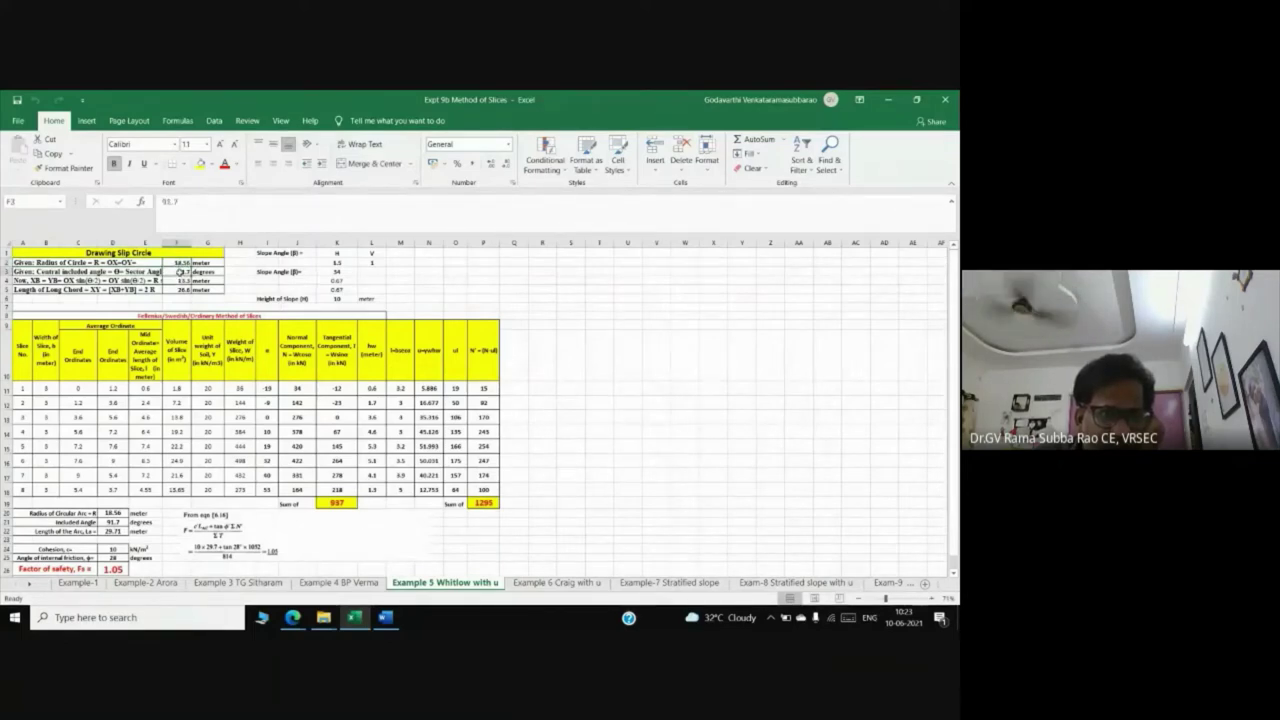
pyautogui.click(180, 280)
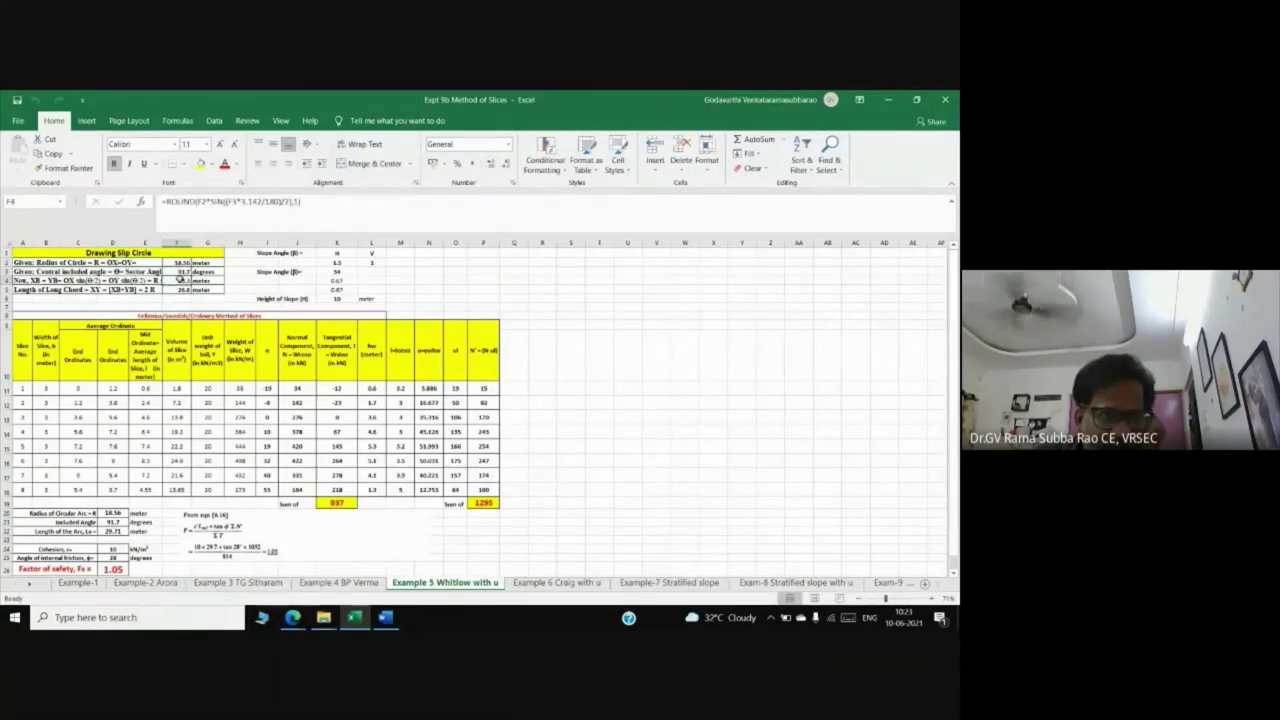
# Step: Inspect the slice widths, end ordinates, mid-ordinate averaging and slice volume formulas
pyautogui.click(40, 388)
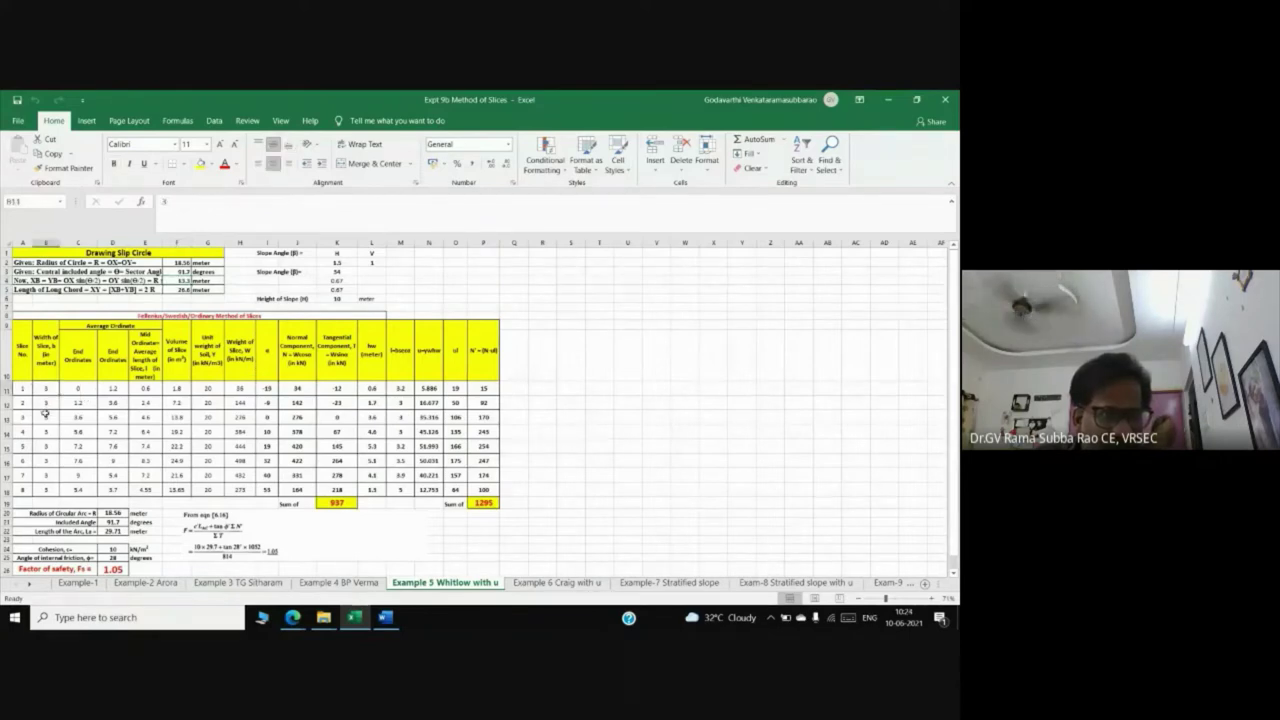
pyautogui.click(46, 417)
pyautogui.click(47, 431)
pyautogui.click(48, 472)
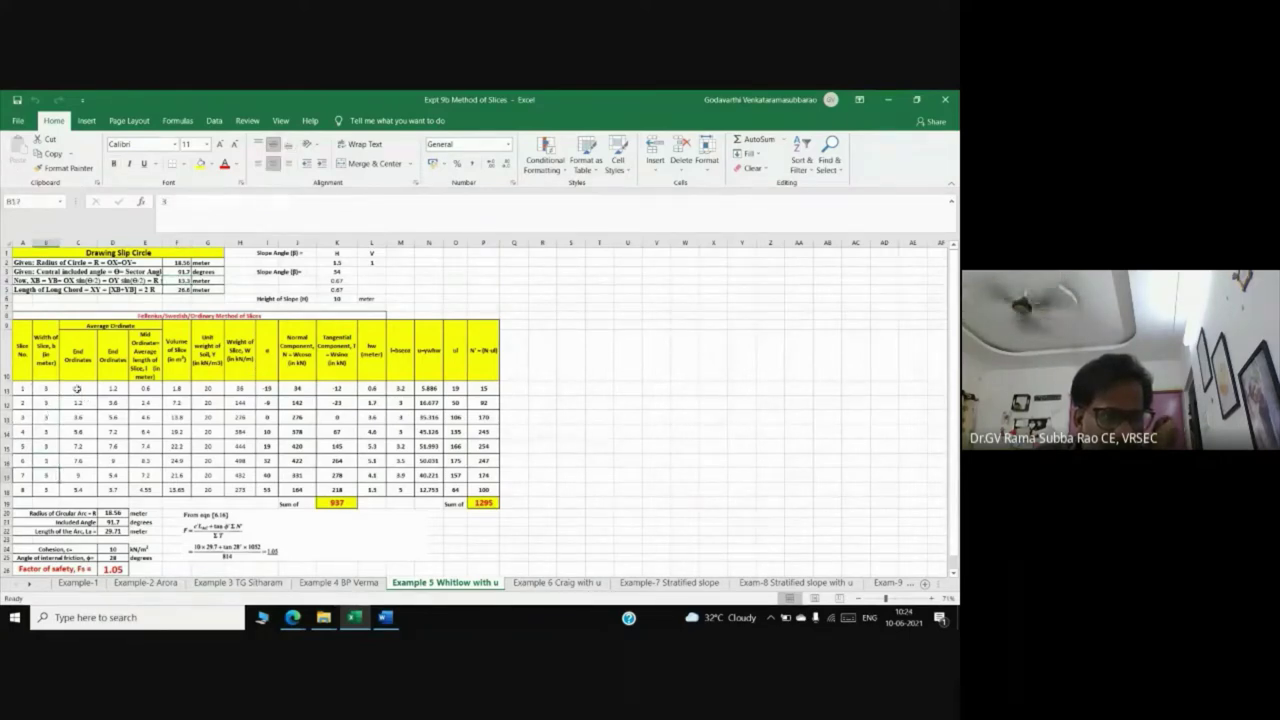
pyautogui.click(77, 388)
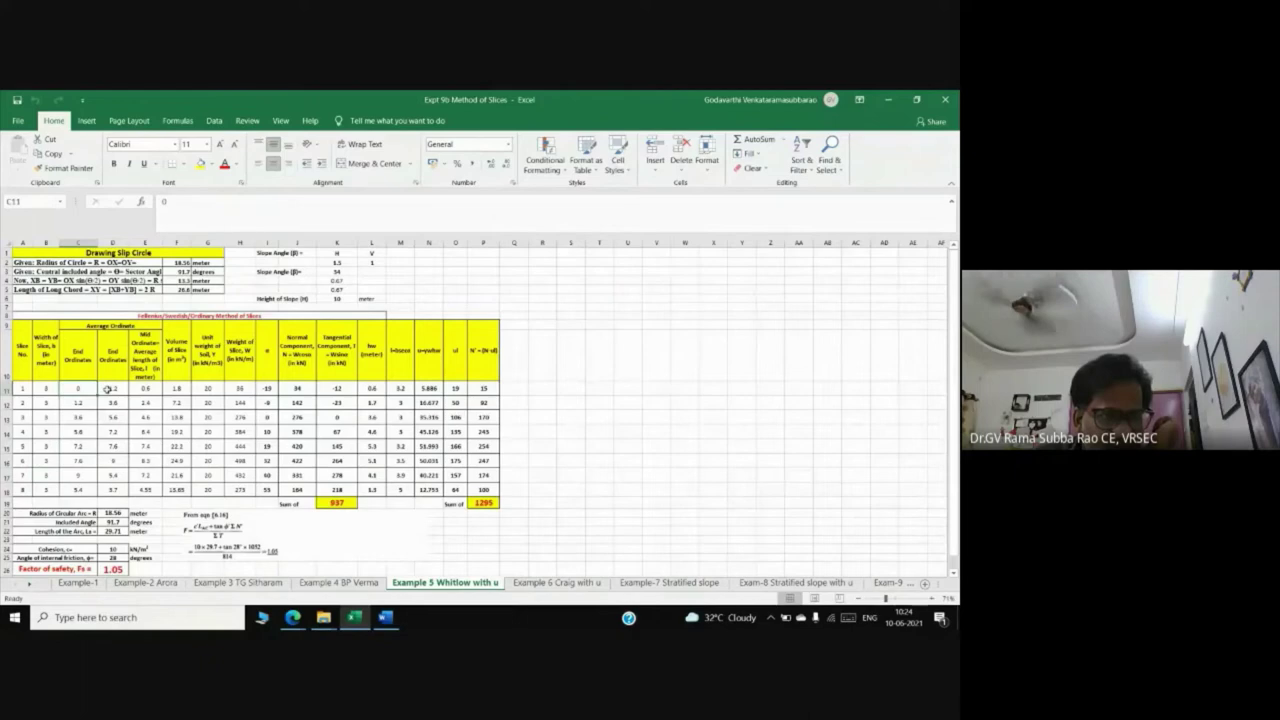
pyautogui.click(107, 388)
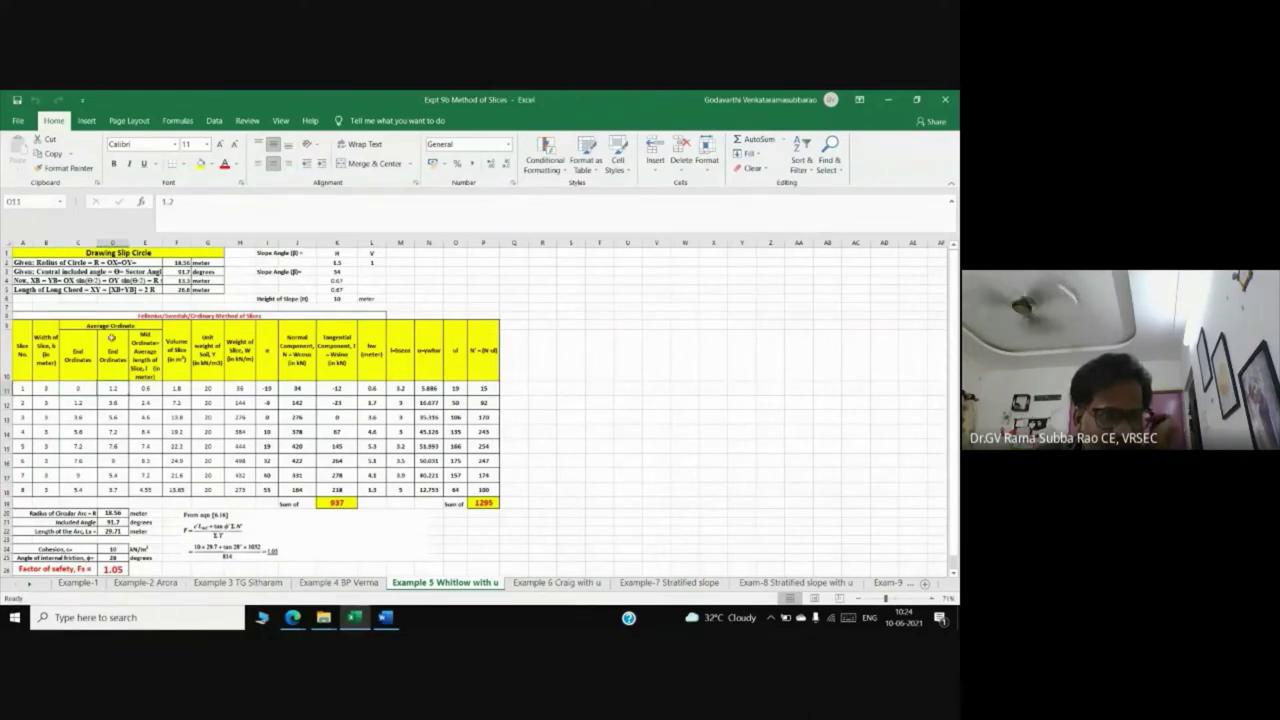
pyautogui.click(139, 401)
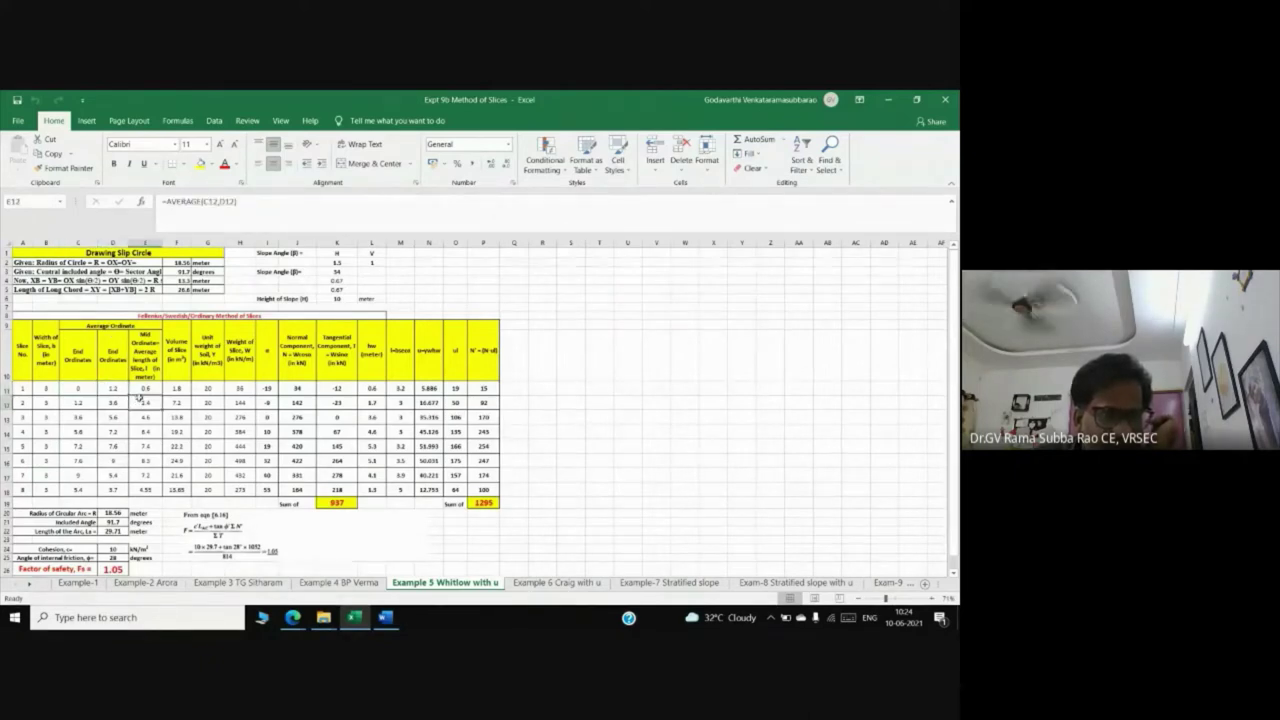
pyautogui.click(176, 388)
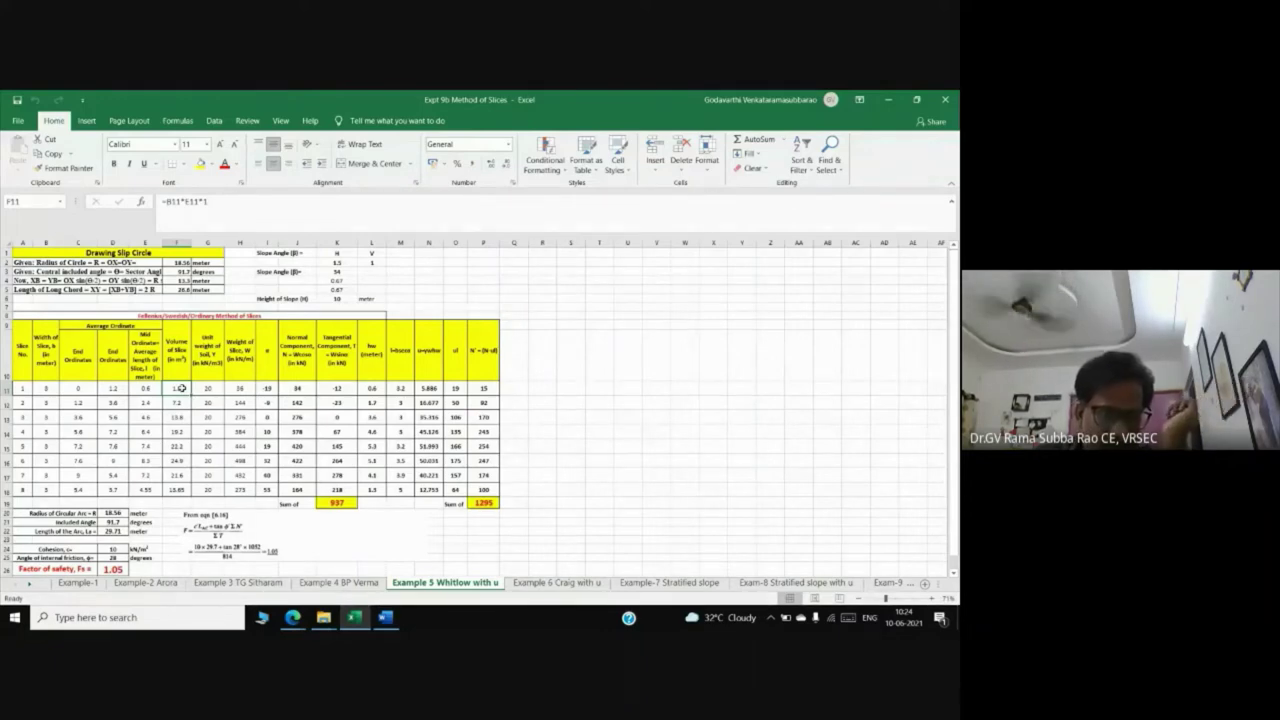
# Step: Inspect unit weight, slice weight, slice angle, normal, tangential, water height and effective normal force values
pyautogui.click(209, 388)
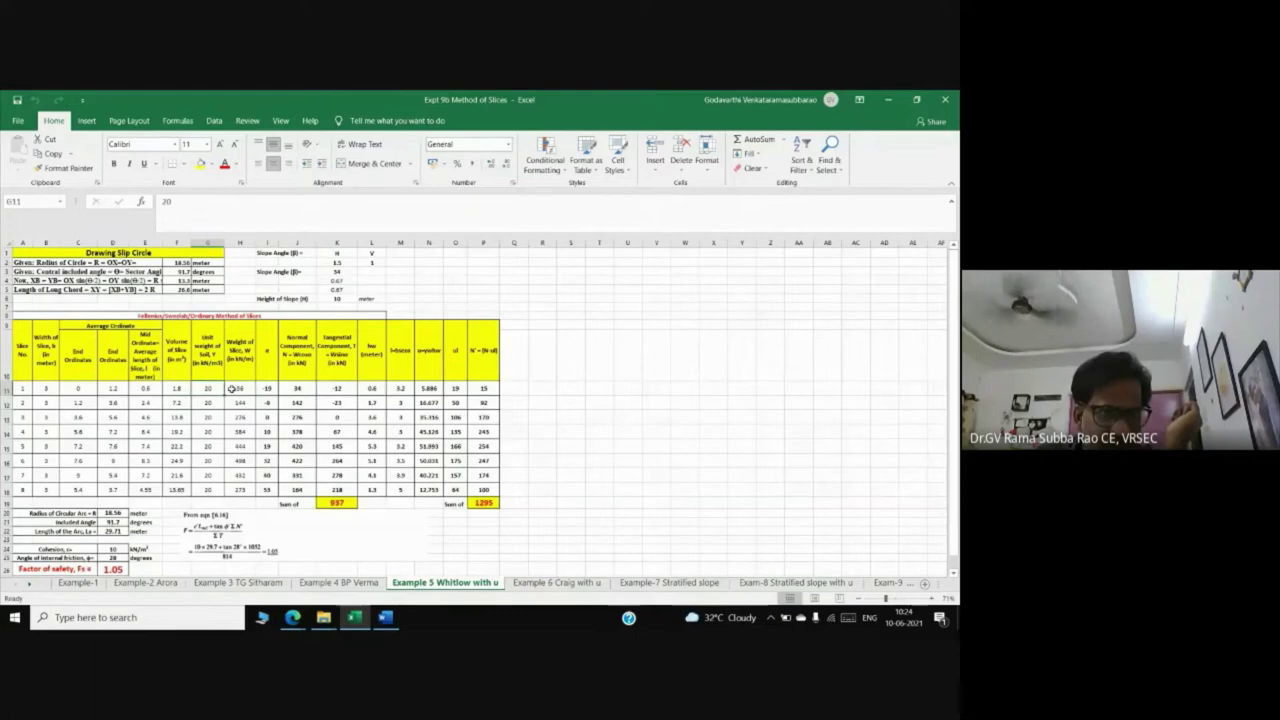
pyautogui.click(238, 388)
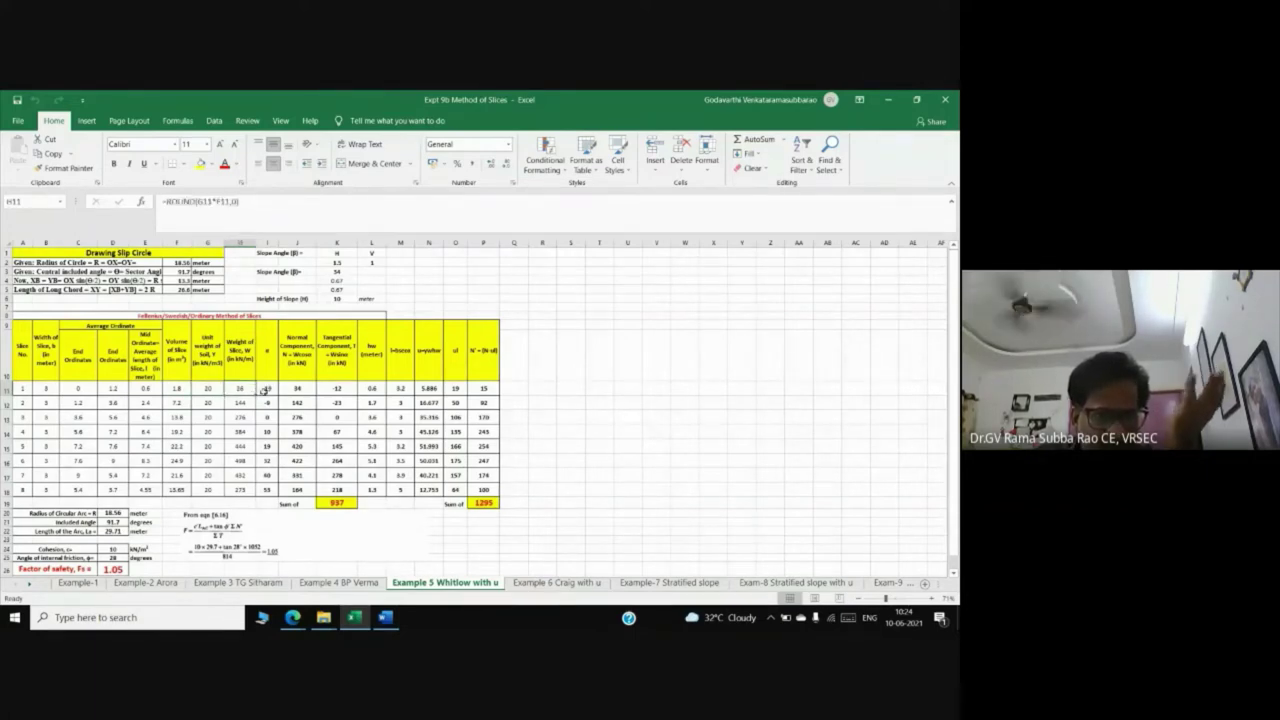
pyautogui.click(266, 389)
pyautogui.click(295, 388)
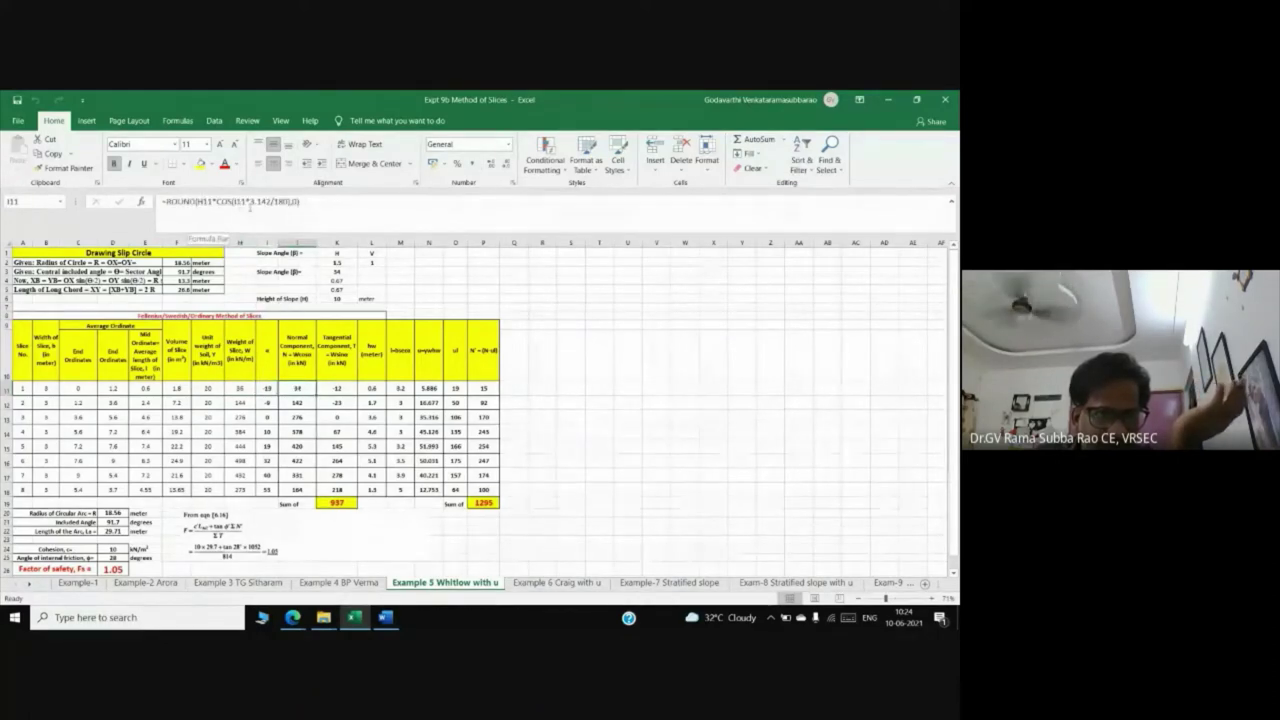
pyautogui.click(343, 388)
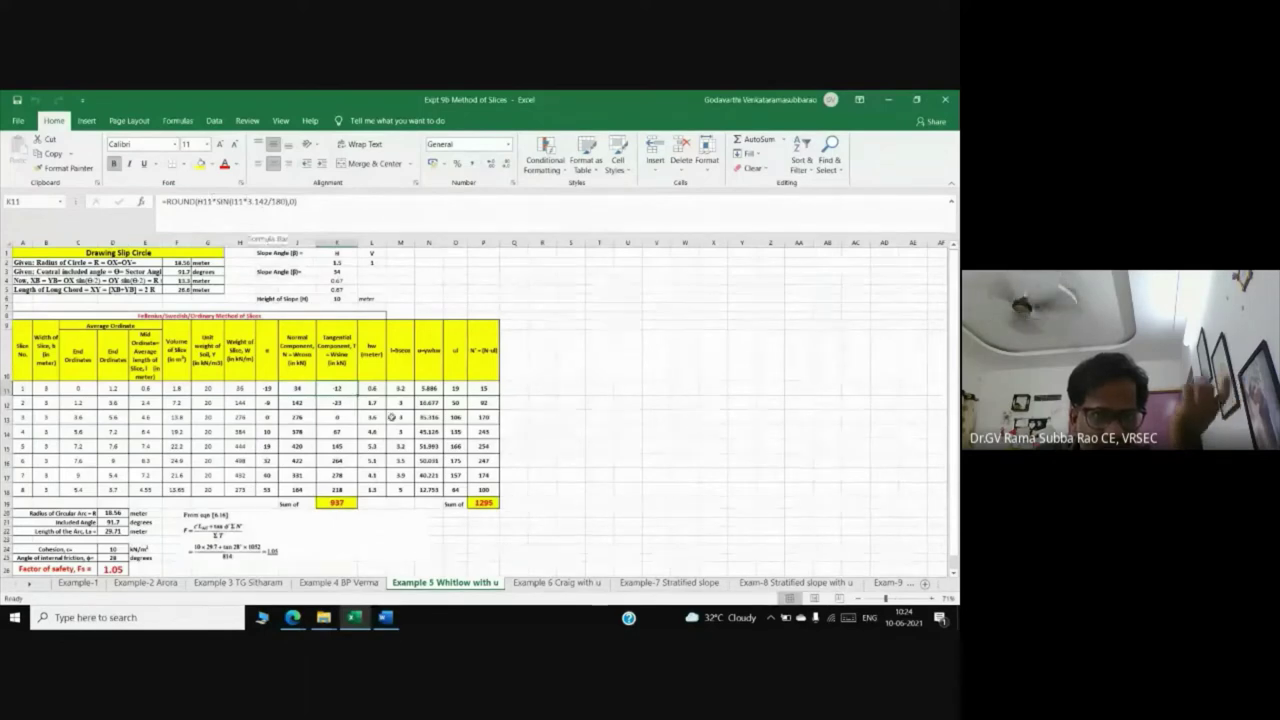
pyautogui.click(371, 388)
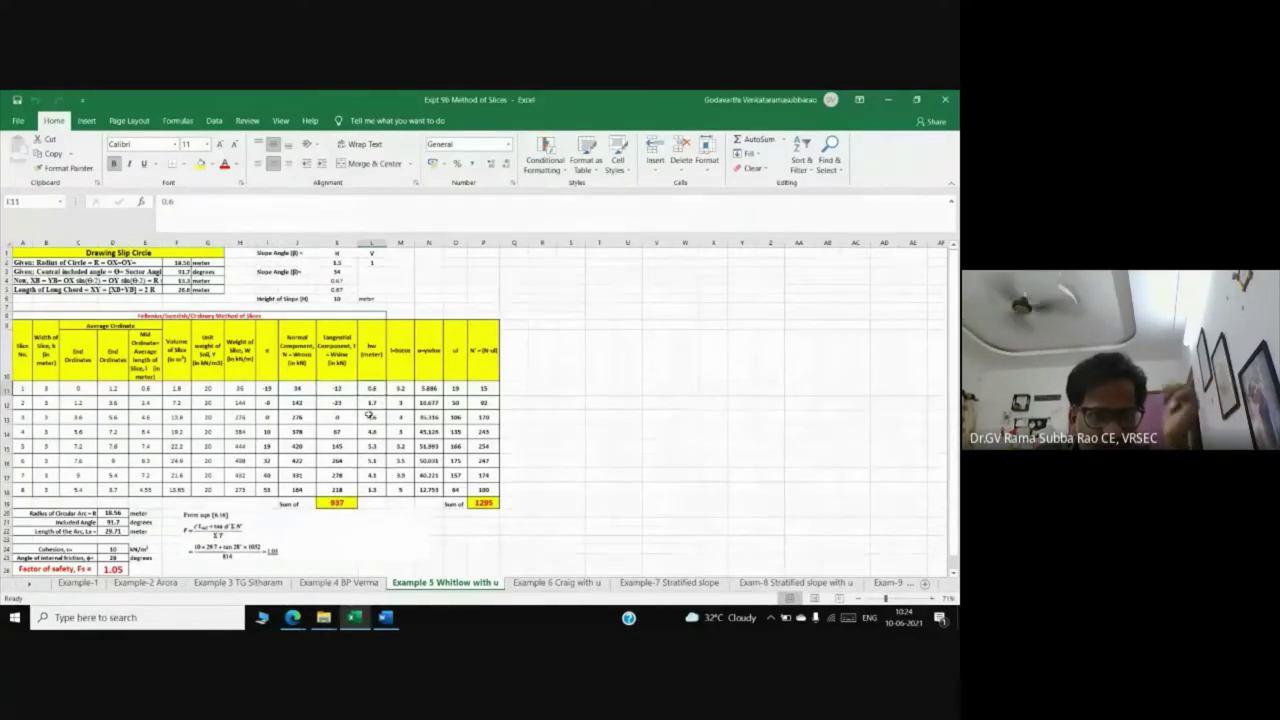
pyautogui.click(484, 389)
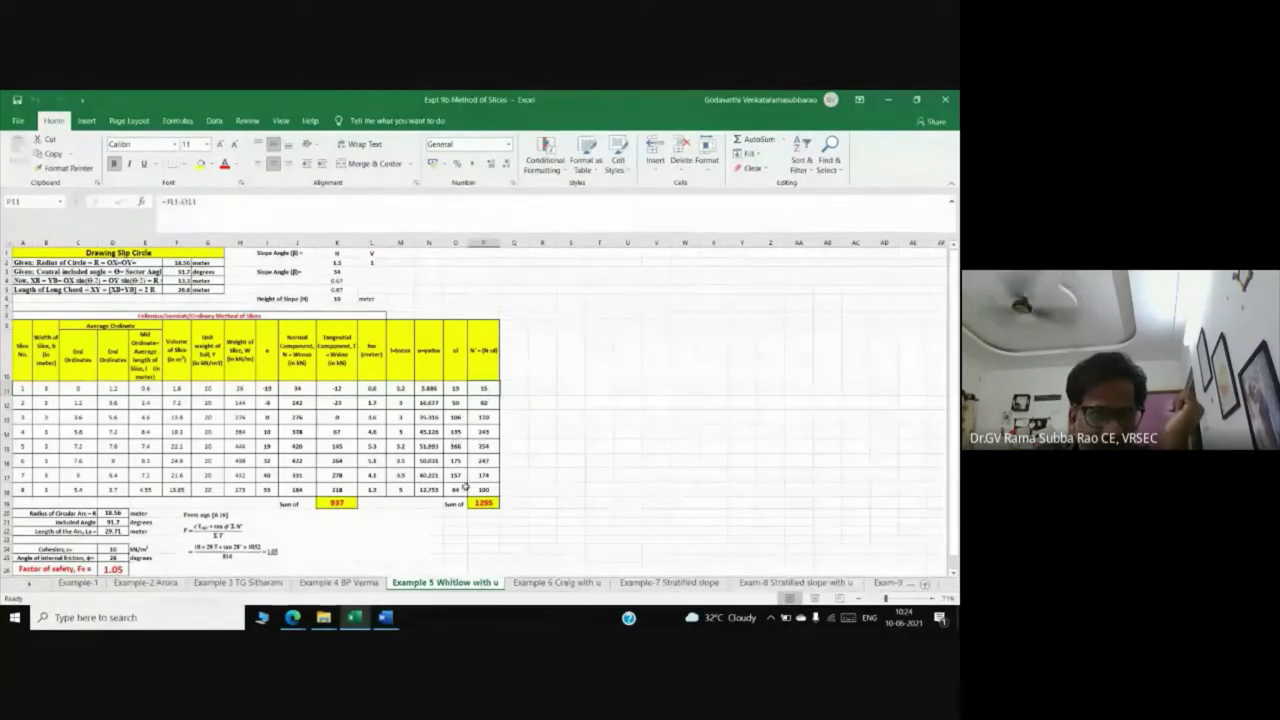
# Step: Check cohesion and the D26 factor of safety formula giving 1.05, then close the workbook
pyautogui.scroll(-2, 168, 509)
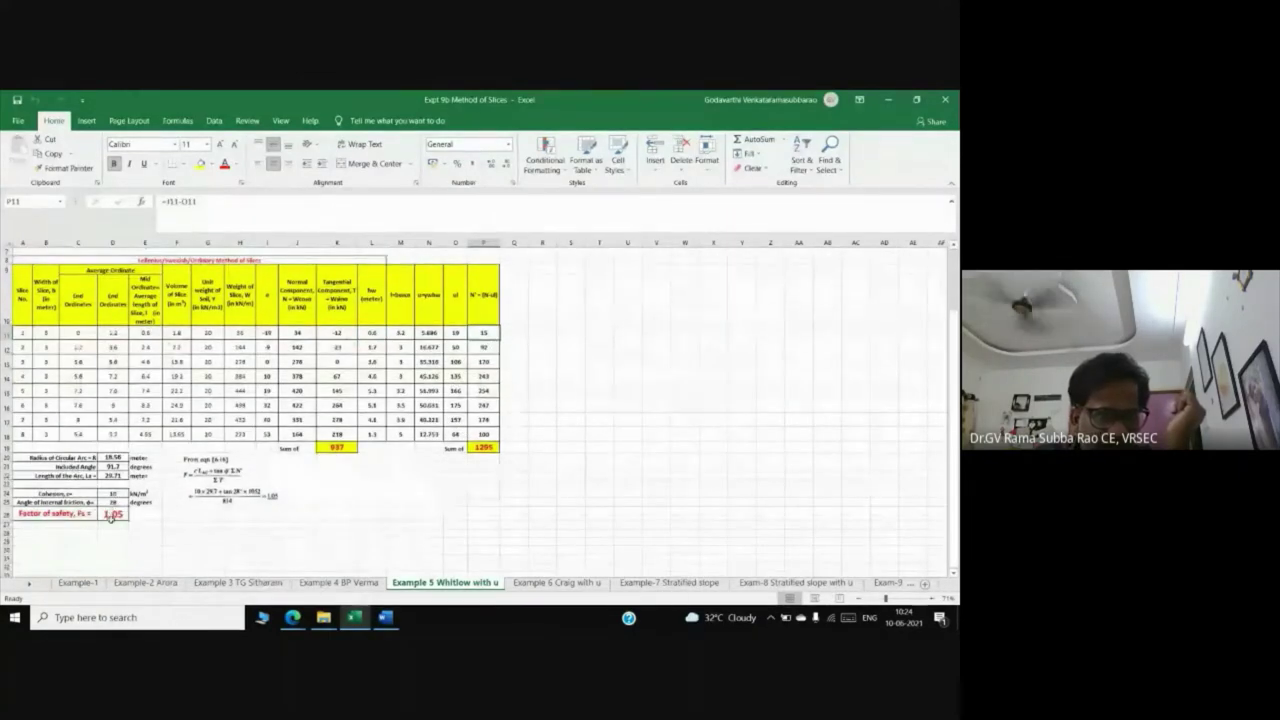
pyautogui.click(113, 494)
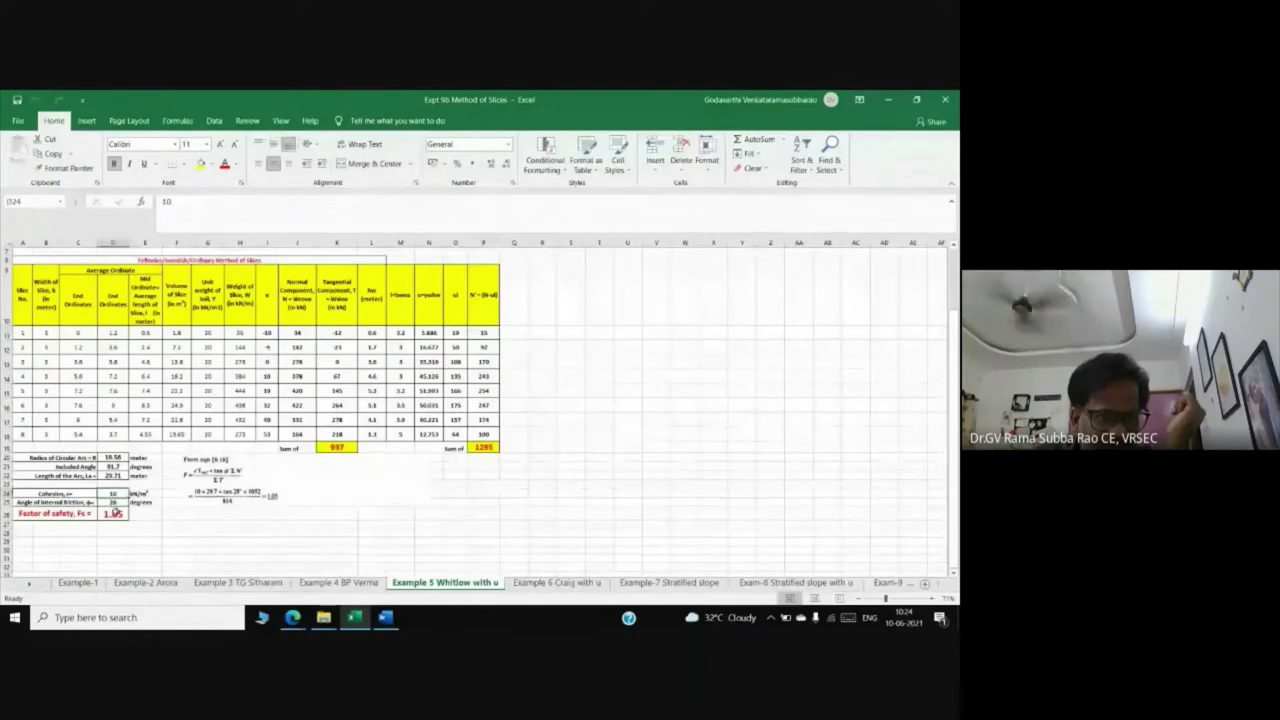
pyautogui.click(115, 512)
pyautogui.doubleClick(115, 512)
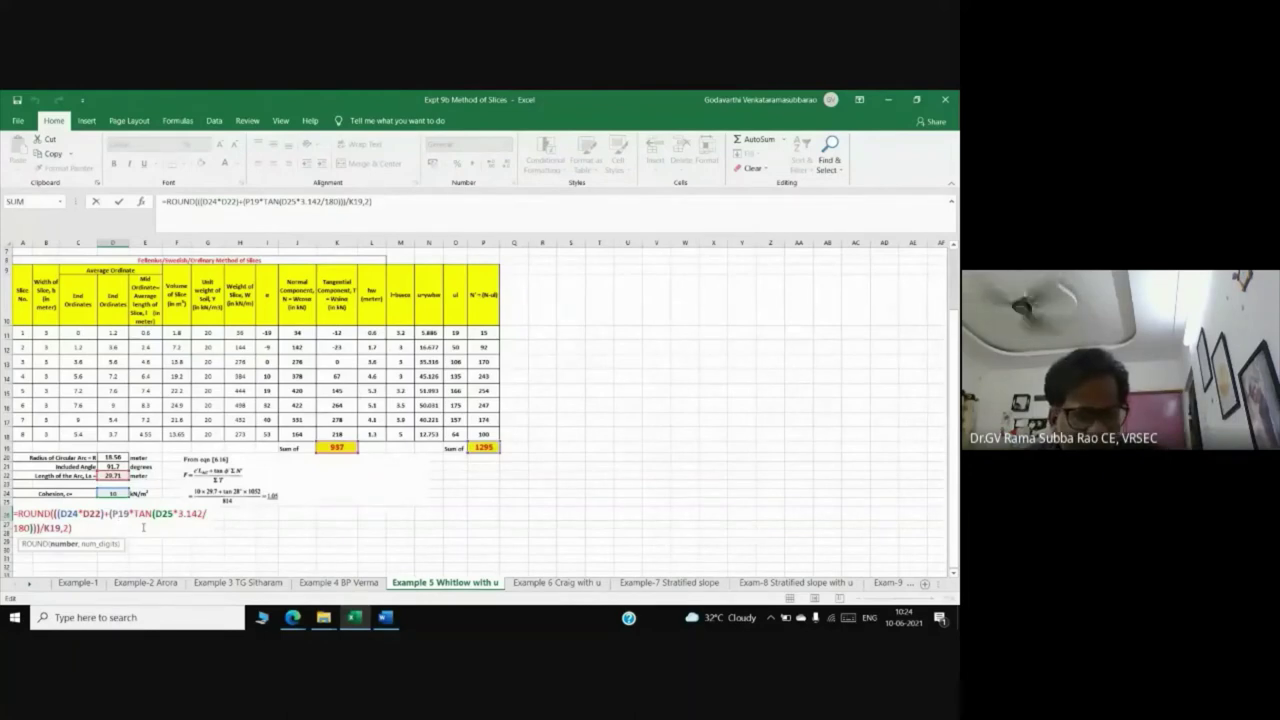
pyautogui.press('Return')
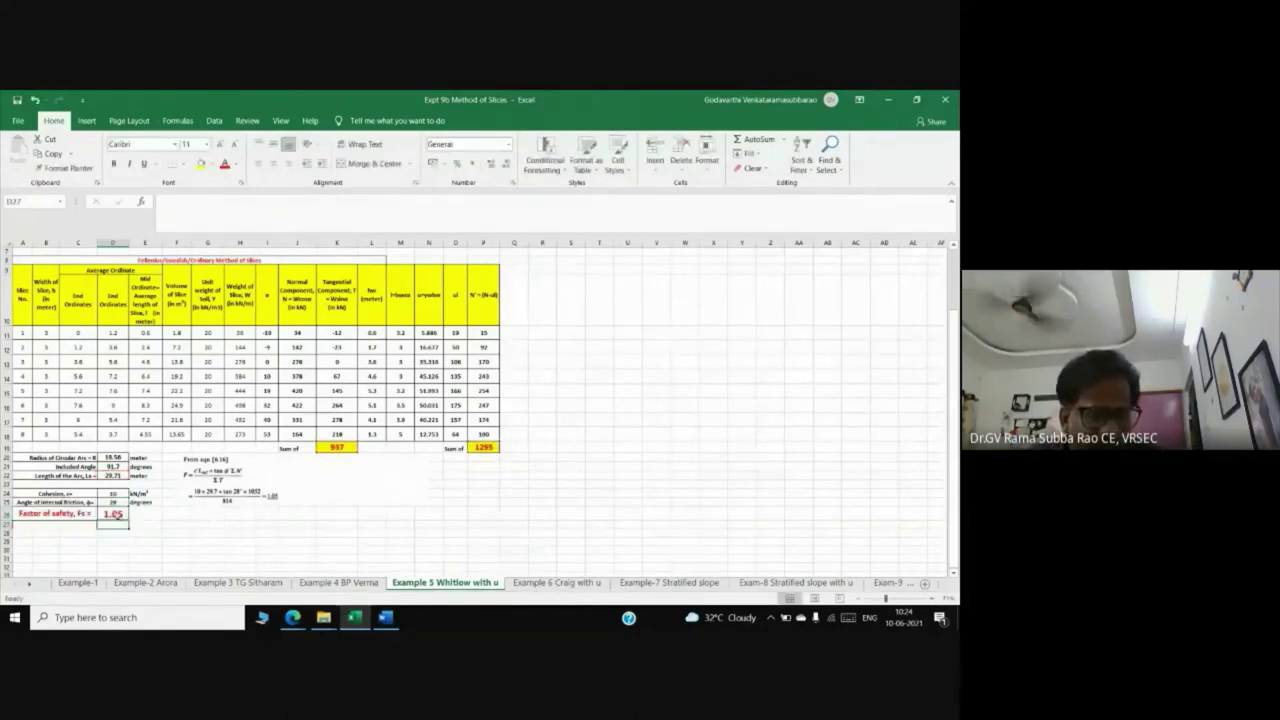
pyautogui.click(113, 514)
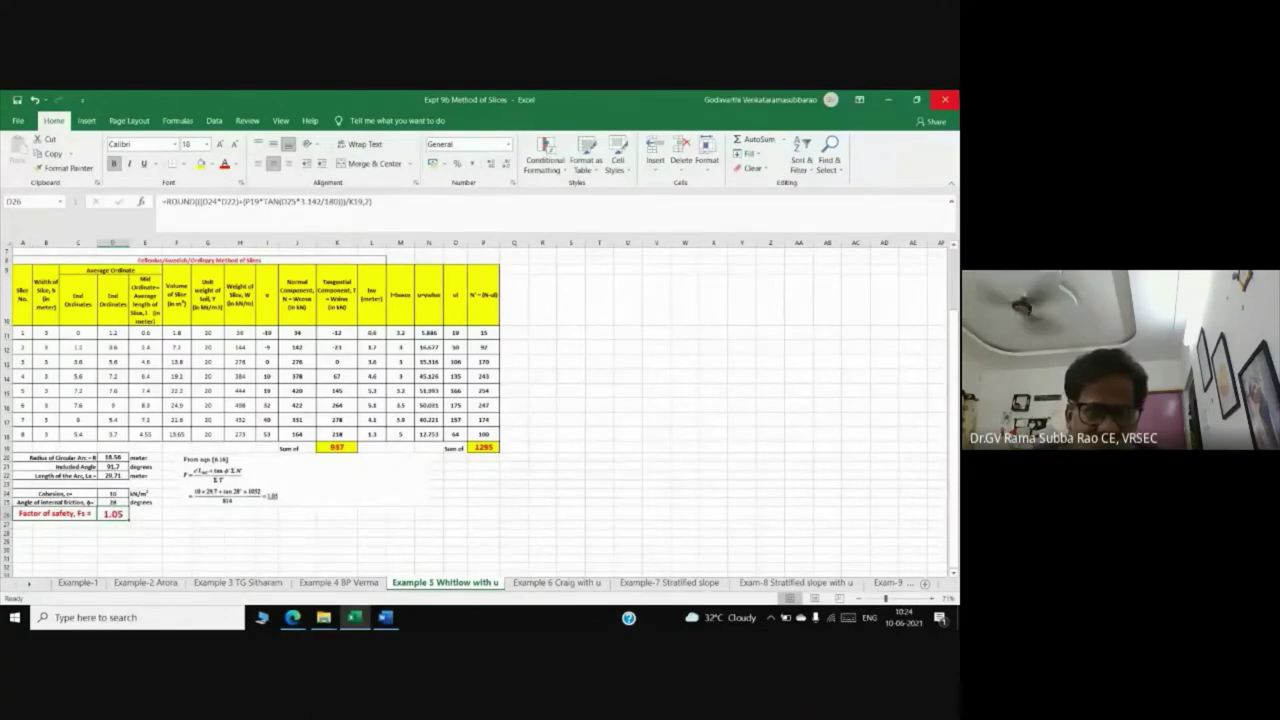
pyautogui.hotkey('alt', 'F4')
pyautogui.press('Return')
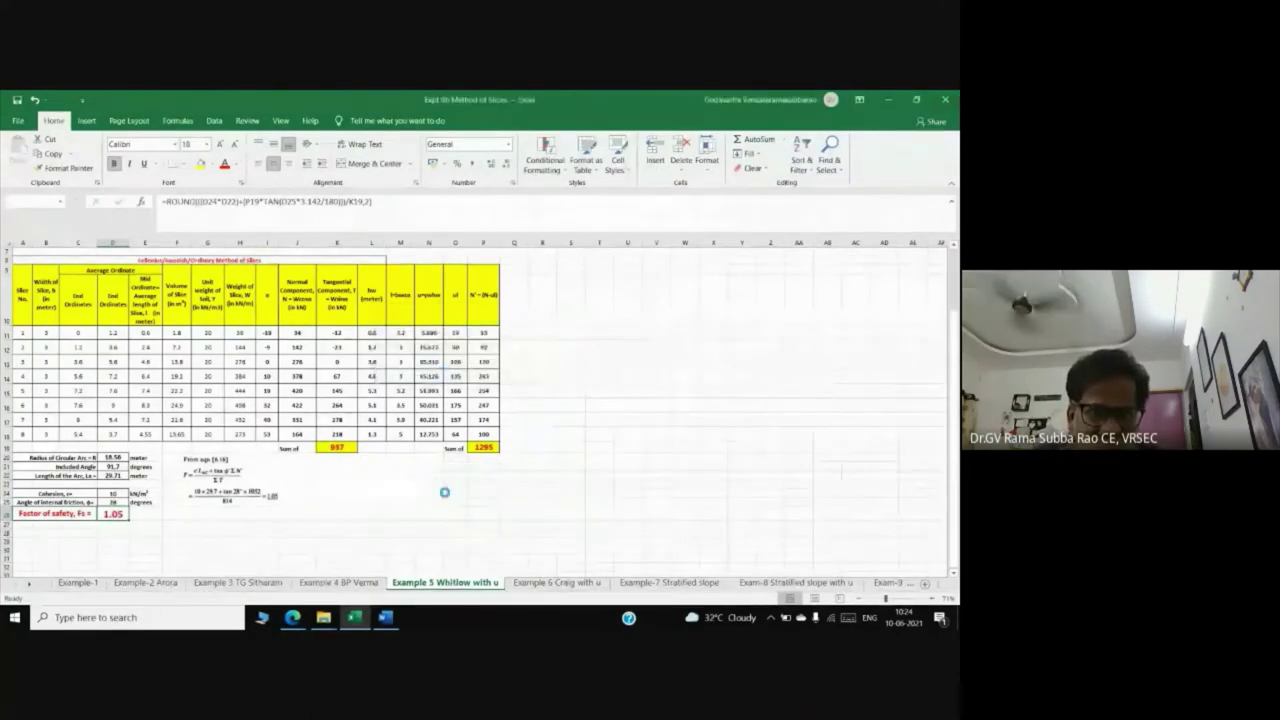
# Step: Scroll to the page 12 AutoCAD screenshot of the sliced slope and zoom in on it
pyautogui.scroll(-12, 531, 430)
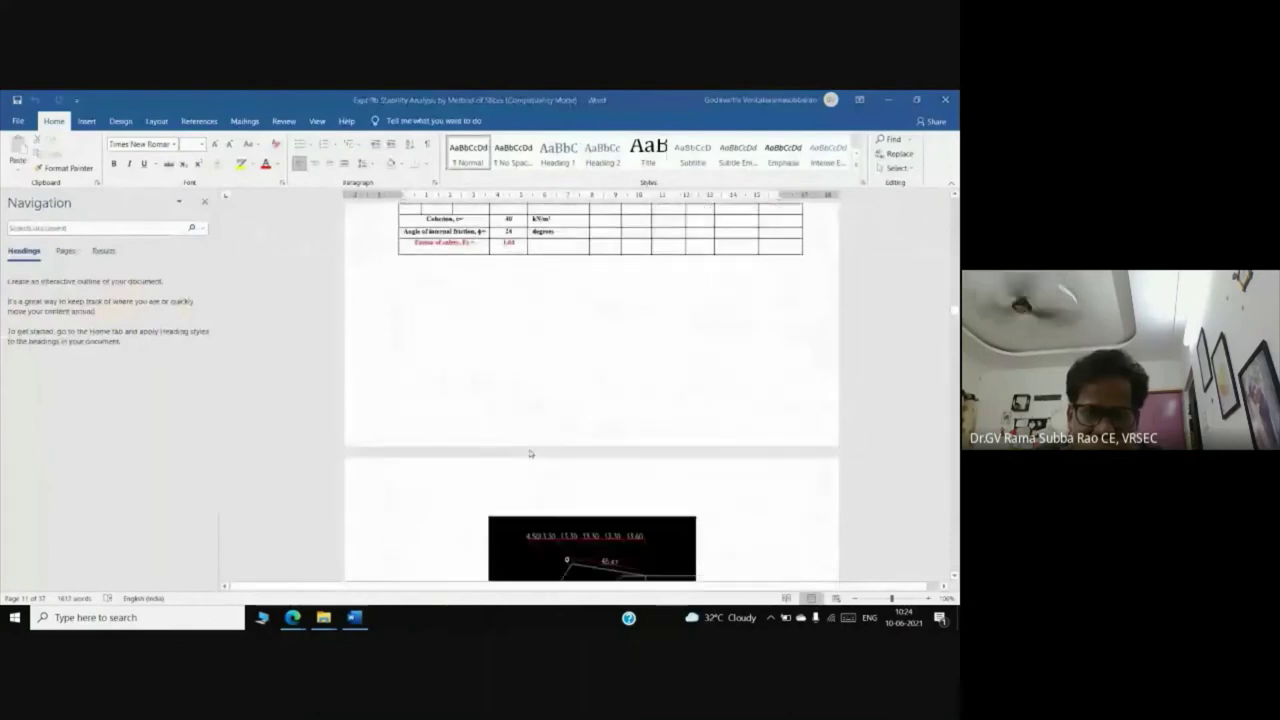
pyautogui.scroll(-7, 590, 482)
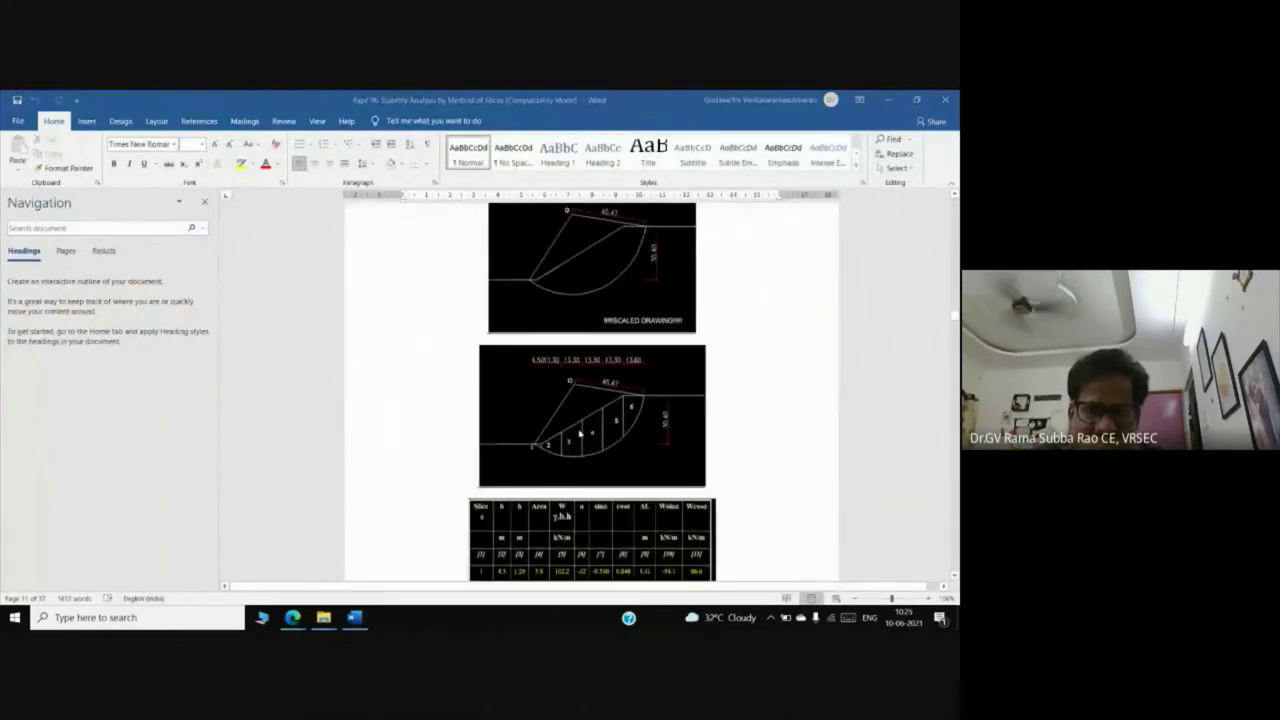
pyautogui.scroll(-10, 590, 470)
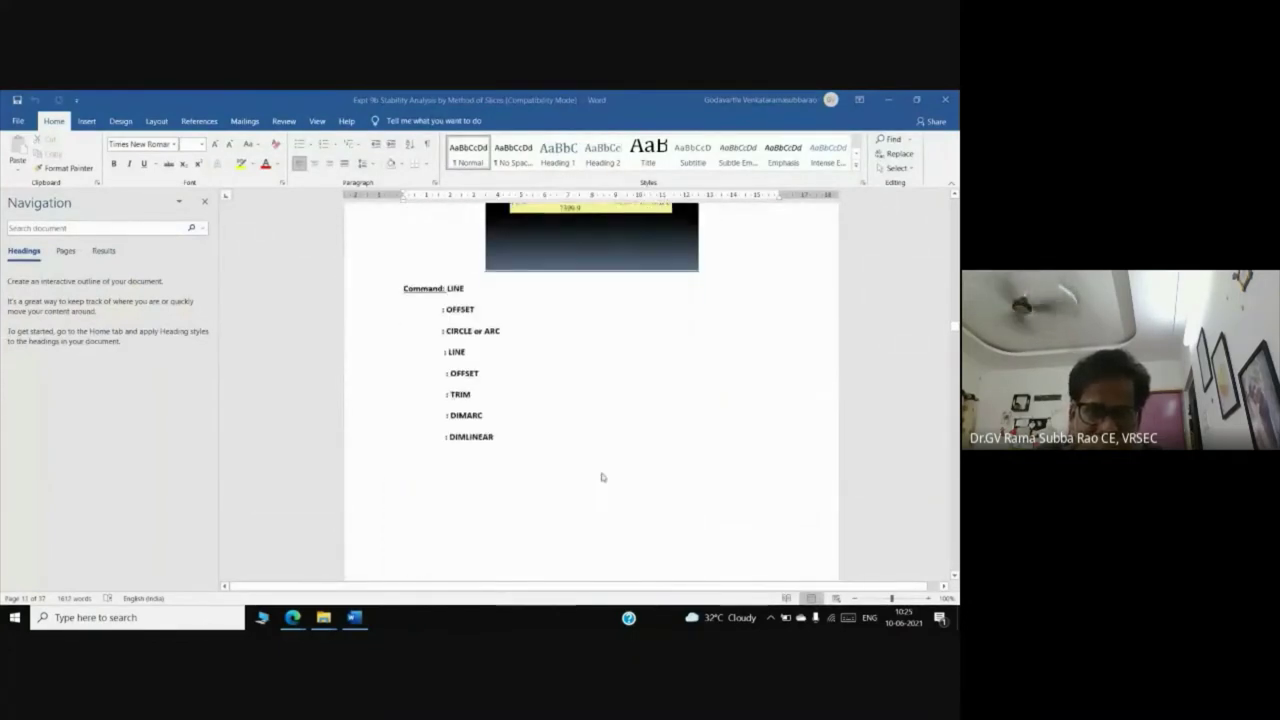
pyautogui.scroll(-2, 580, 449)
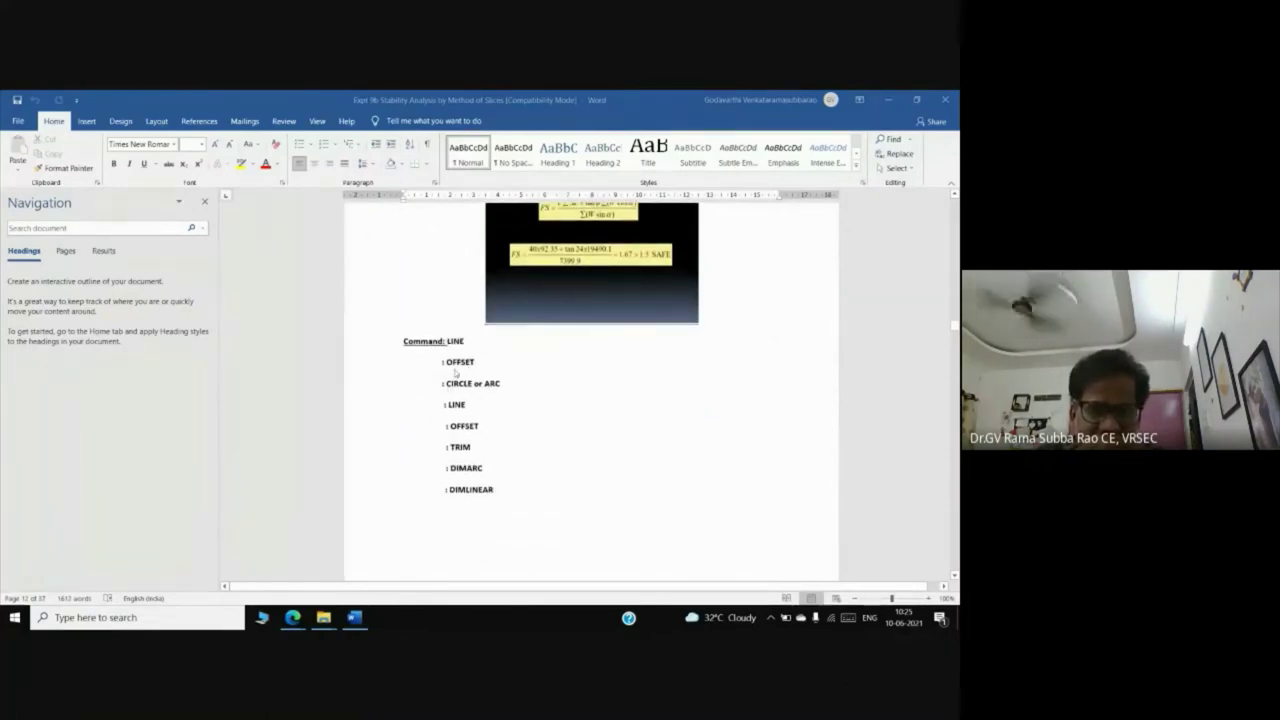
pyautogui.scroll(-2, 520, 440)
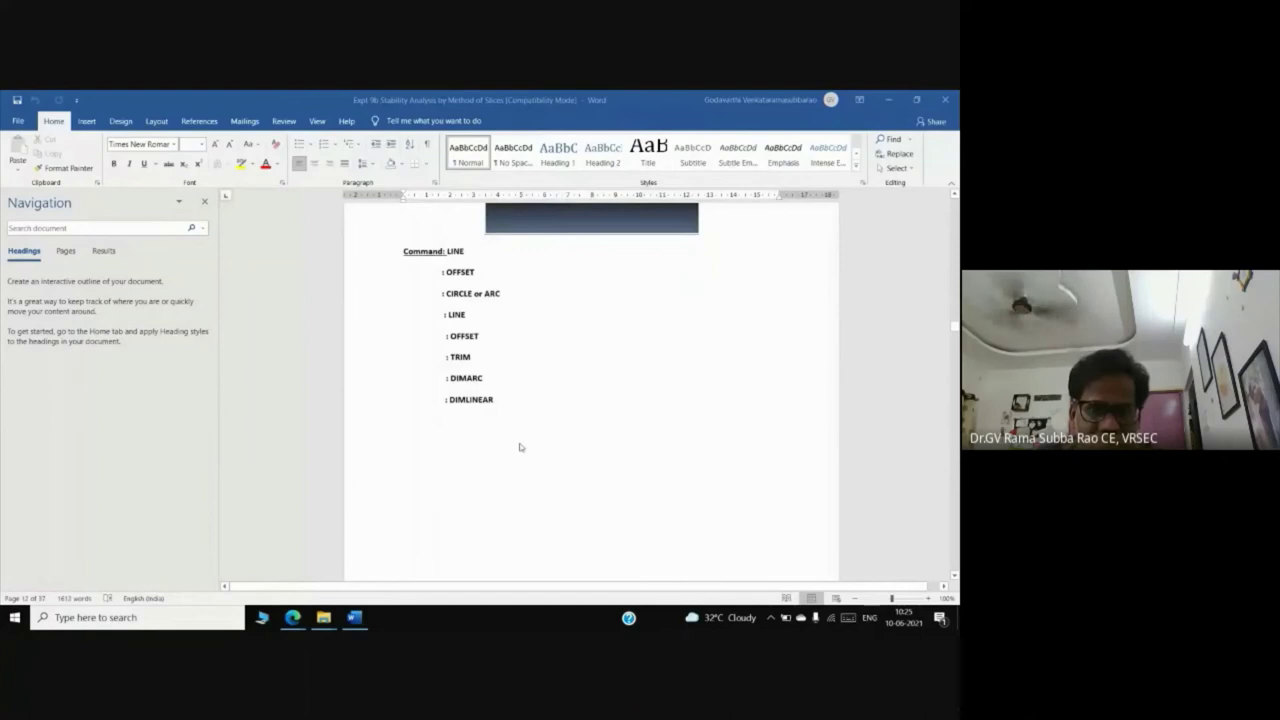
pyautogui.scroll(-10, 519, 447)
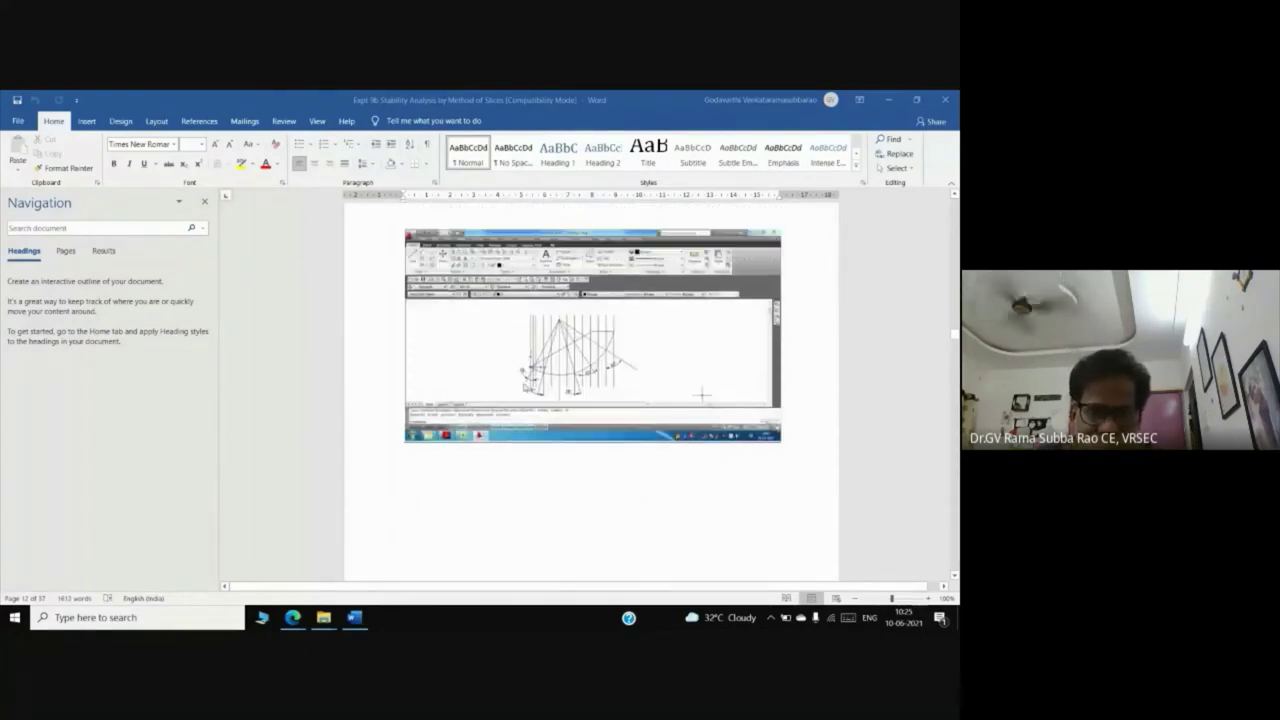
pyautogui.scroll(1, 592, 340)
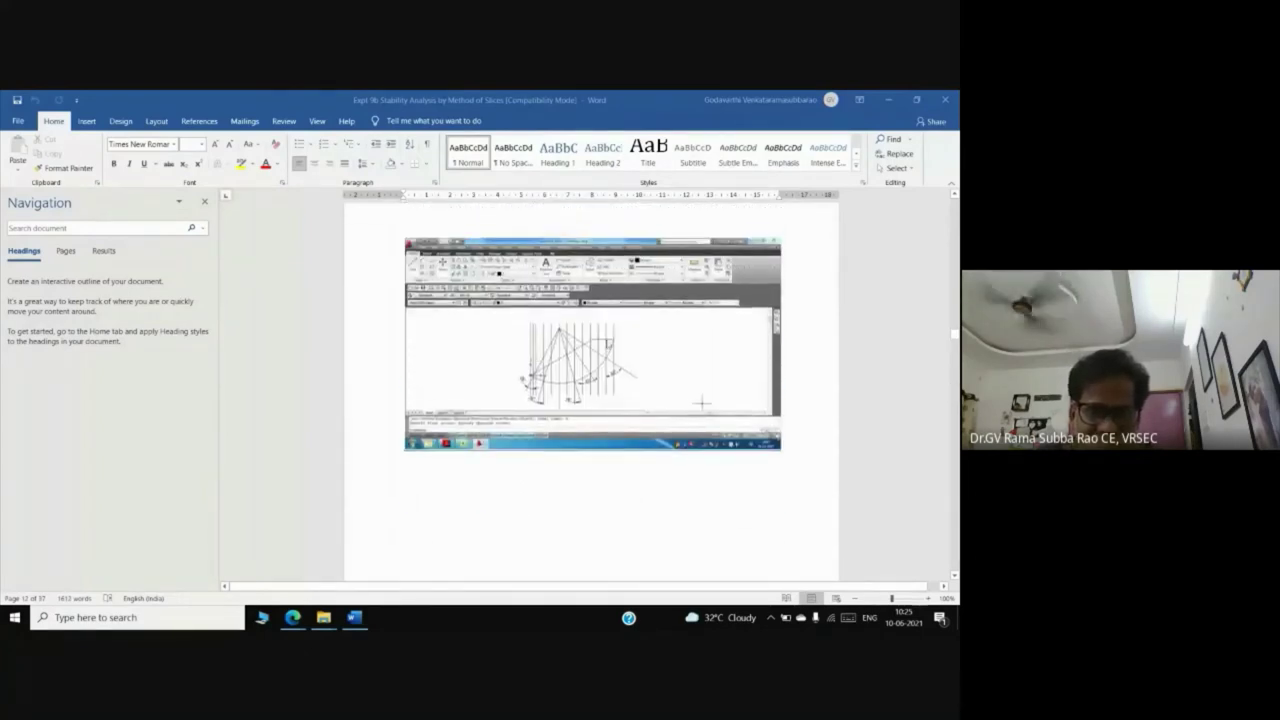
pyautogui.click(905, 598)
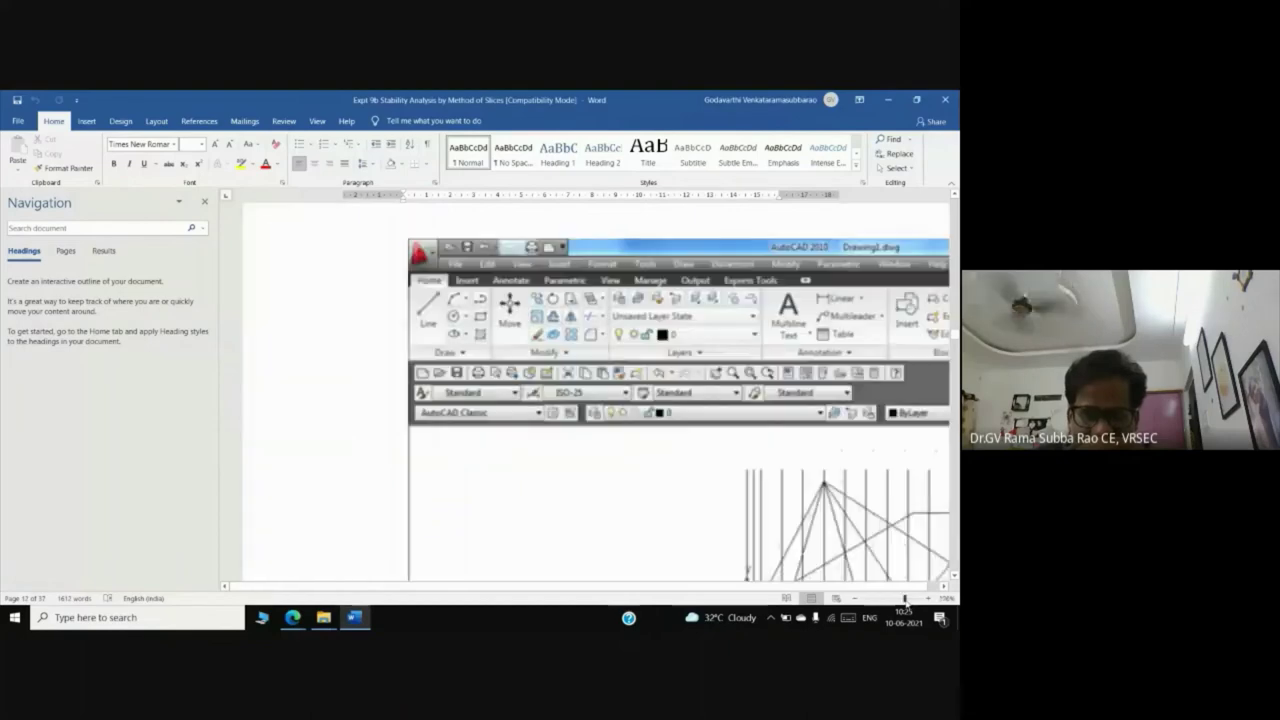
pyautogui.scroll(-5, 703, 545)
pyautogui.scroll(2, 703, 545)
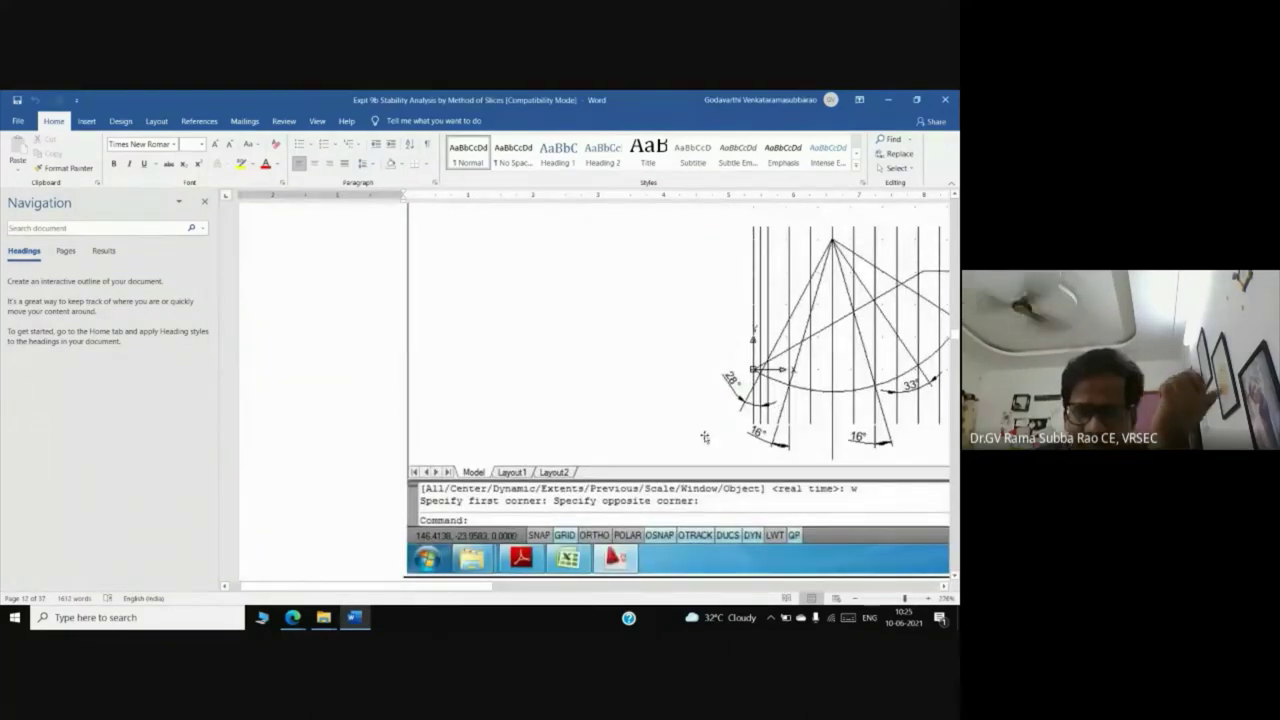
# Step: Scroll through Example-2's slice figure and close the Navigation pane to widen the page
pyautogui.scroll(-1, 677, 390)
pyautogui.scroll(-10, 705, 437)
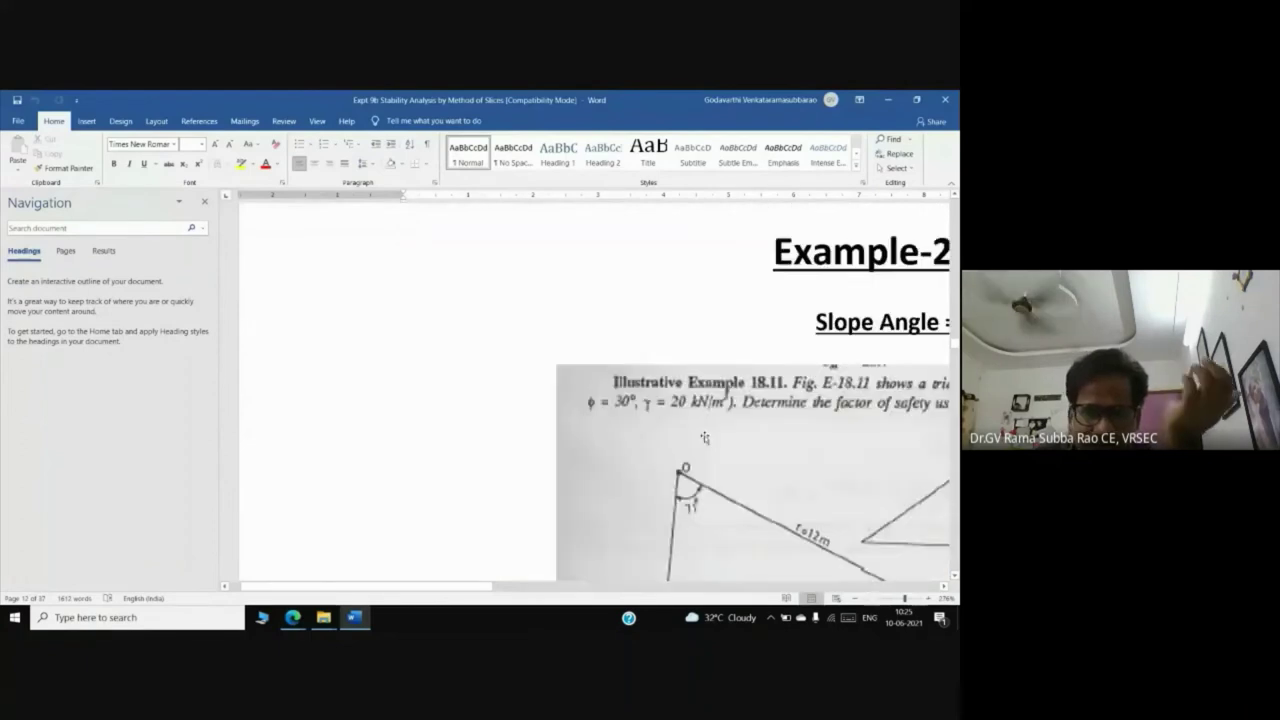
pyautogui.scroll(-5, 705, 437)
pyautogui.hscroll(6, 690, 460)
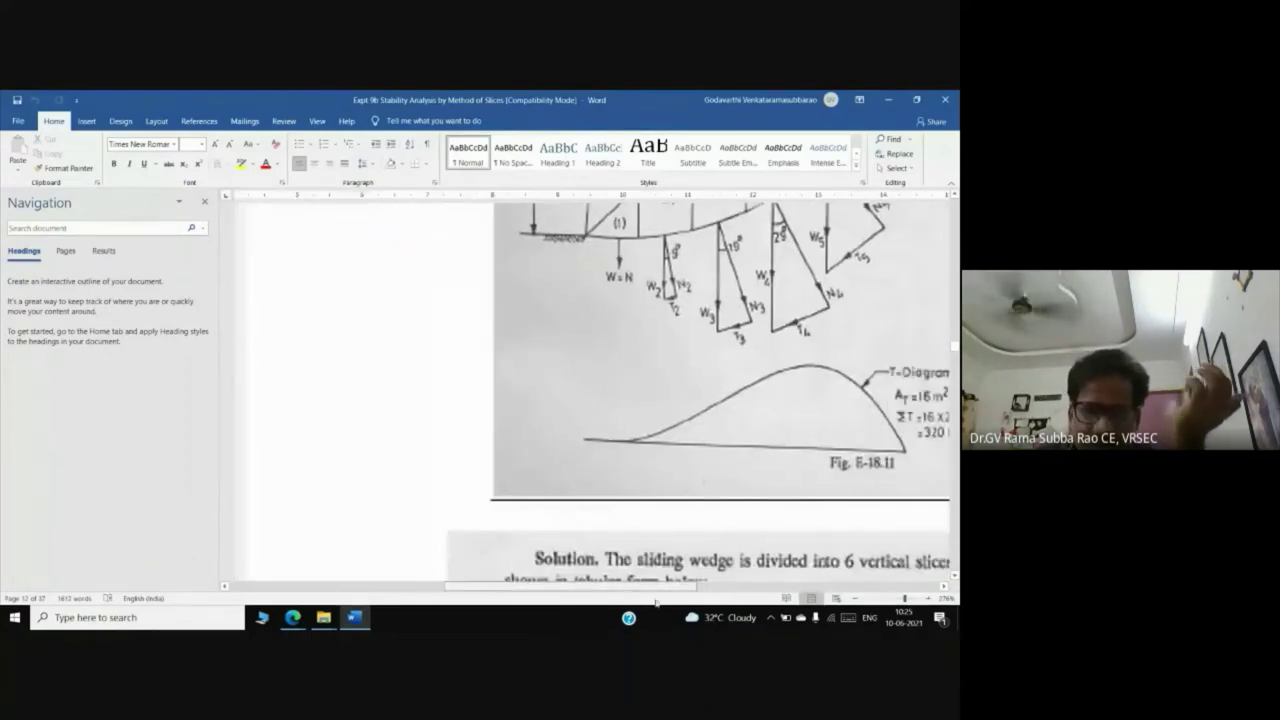
pyautogui.scroll(1, 668, 489)
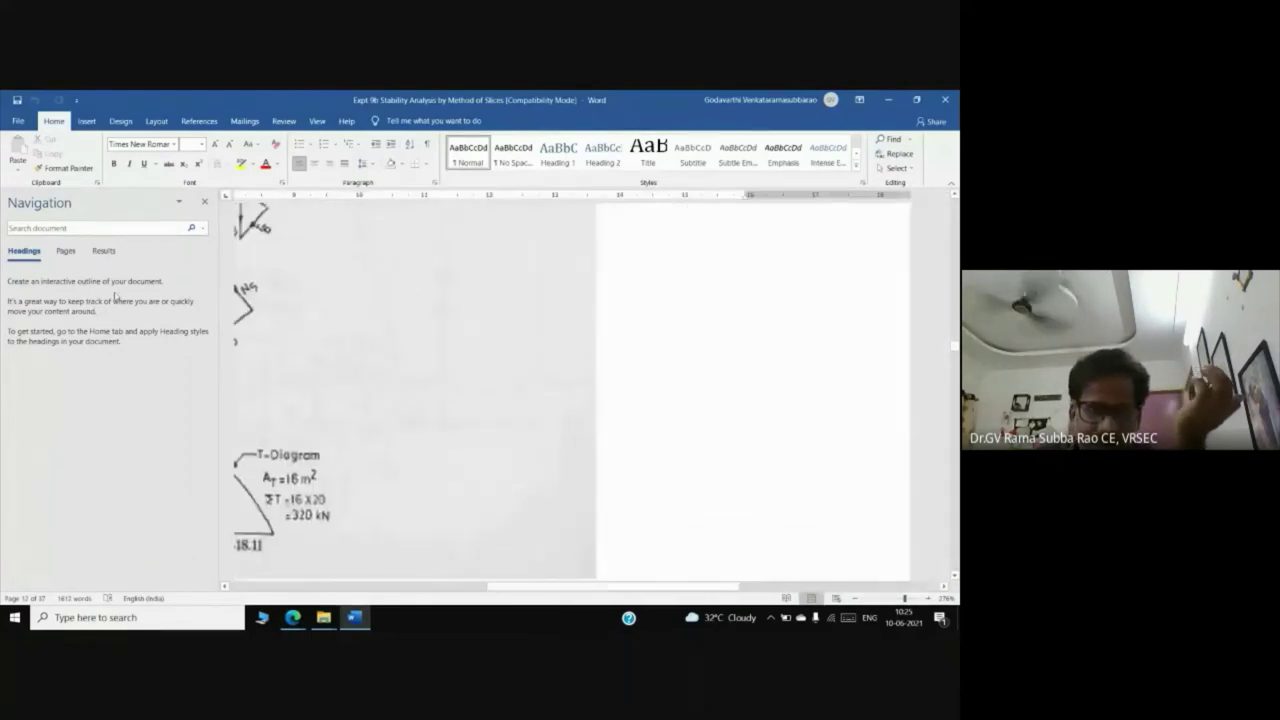
pyautogui.click(204, 201)
# Step: Review Example-2's calculation table and AutoCAD drawing down to the OFFSET, TRIM, DIMARC, DIMLINEAR list
pyautogui.hscroll(-4, 221, 550)
pyautogui.hscroll(-2, 221, 550)
pyautogui.scroll(8, 221, 550)
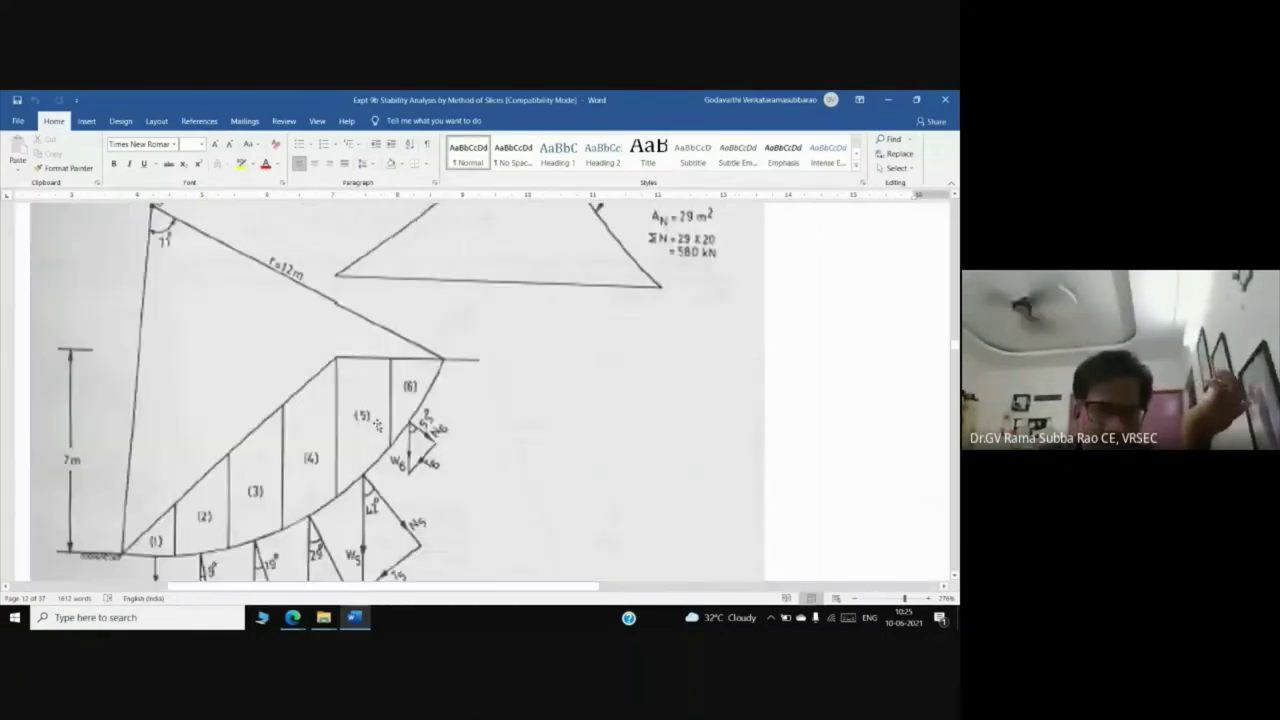
pyautogui.scroll(-4, 200, 450)
pyautogui.scroll(1, 173, 401)
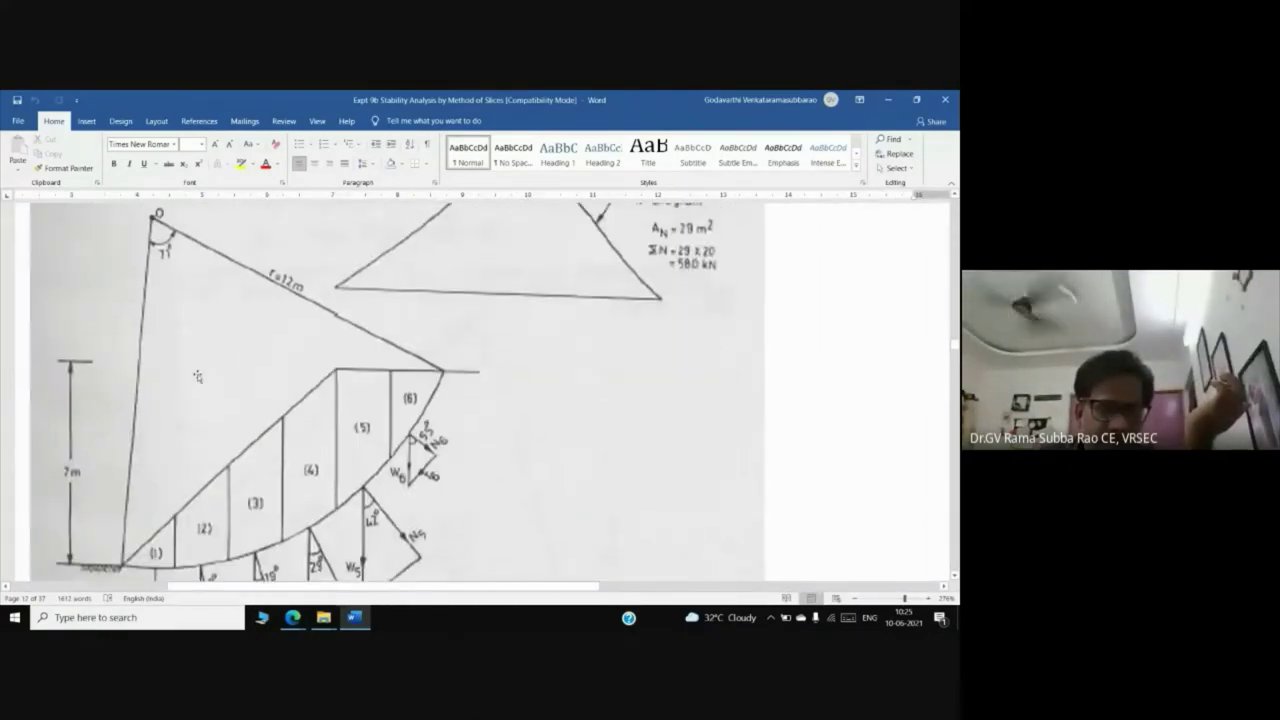
pyautogui.scroll(-10, 250, 400)
pyautogui.scroll(1, 358, 394)
pyautogui.scroll(5, 358, 394)
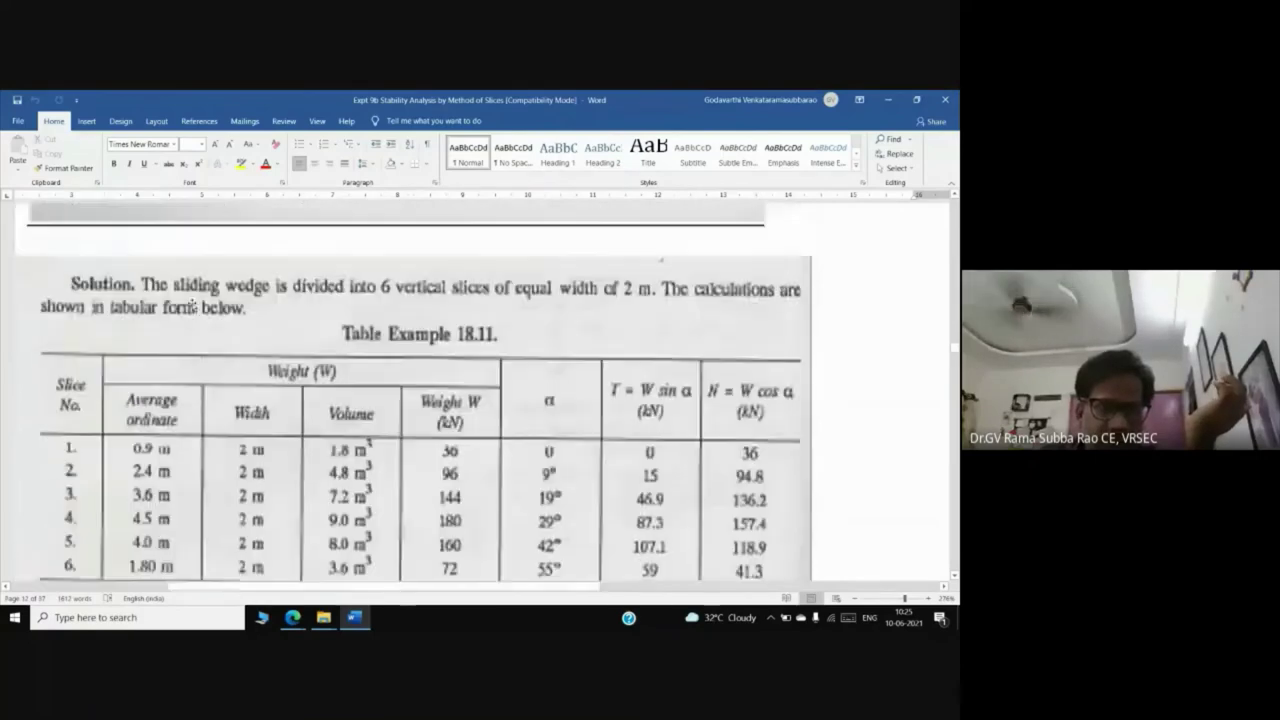
pyautogui.scroll(-8, 585, 411)
pyautogui.scroll(-6, 585, 411)
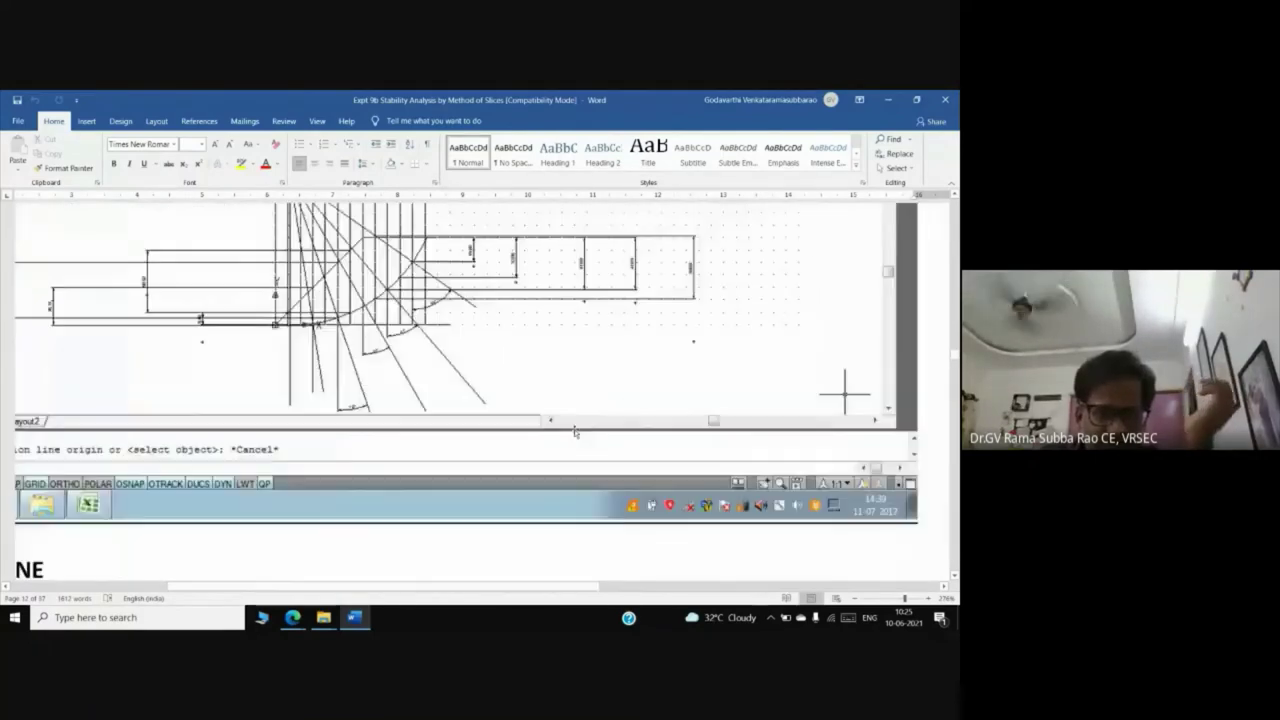
pyautogui.scroll(4, 574, 428)
pyautogui.scroll(-1, 520, 414)
pyautogui.scroll(-1, 520, 414)
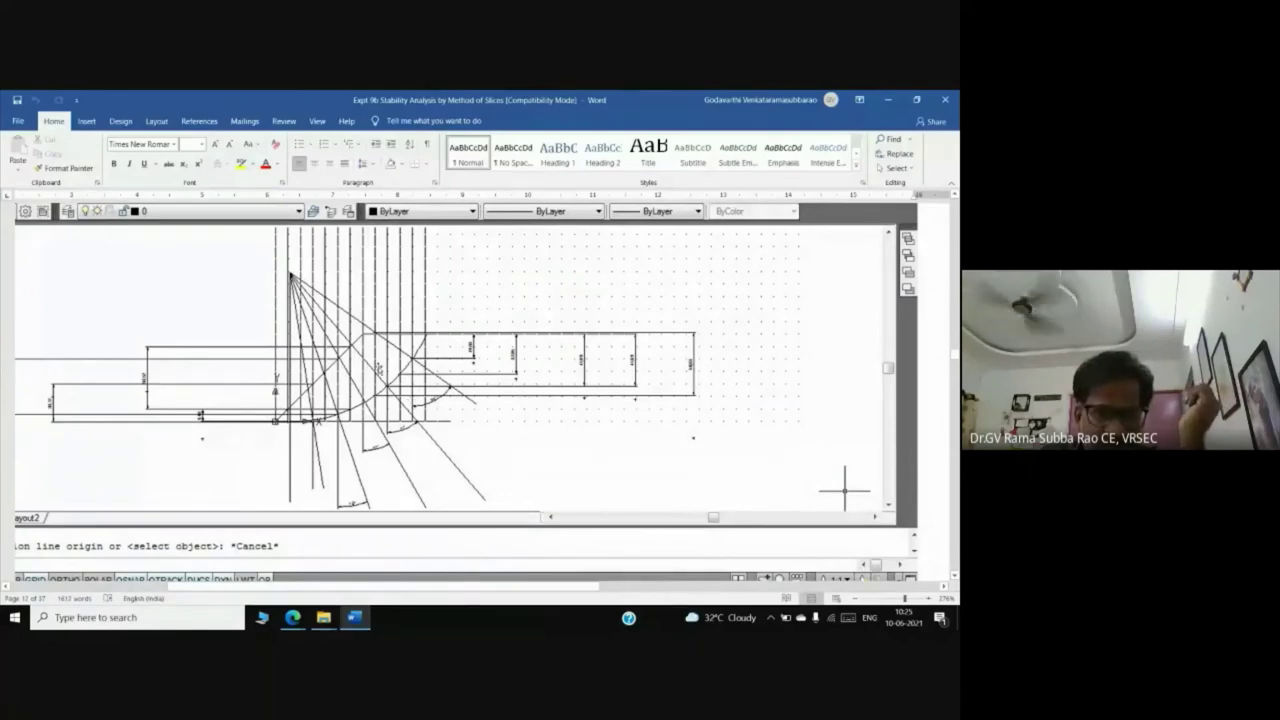
pyautogui.scroll(-5, 469, 429)
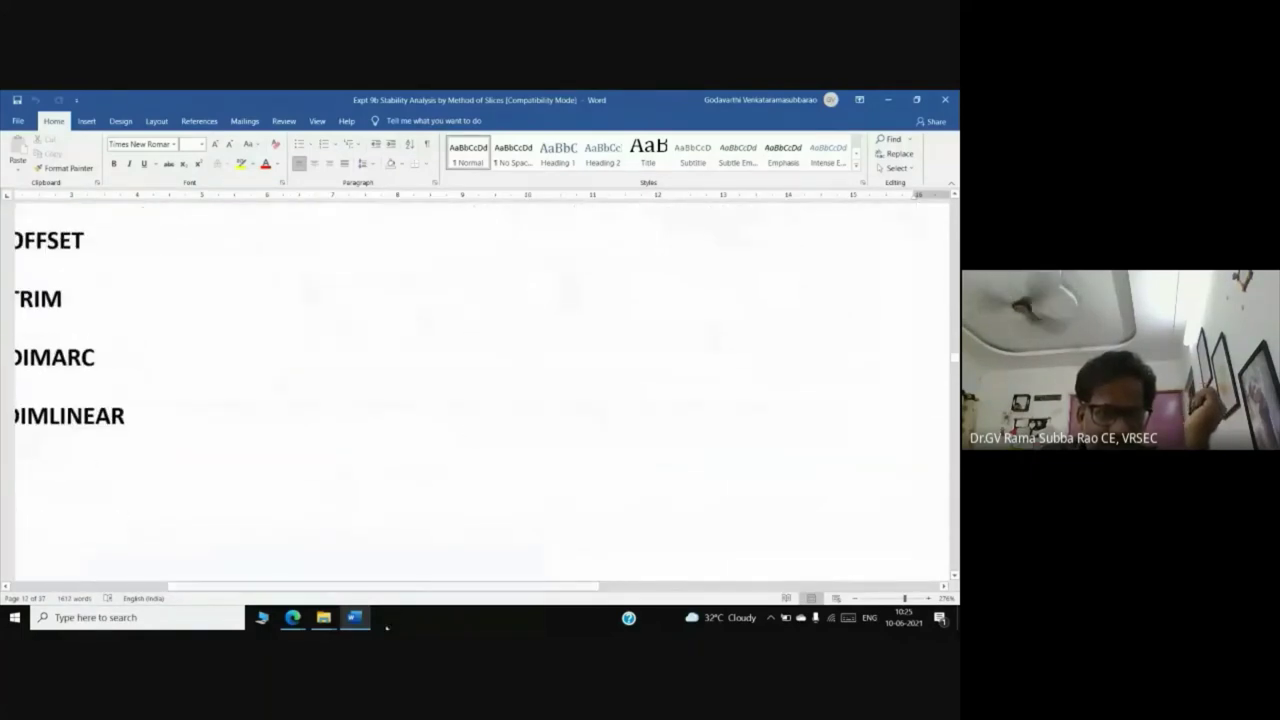
# Step: Zoom back out to whole pages and scroll through Example-3
pyautogui.moveTo(433, 587); pyautogui.dragTo(290, 587)
pyautogui.scroll(-3, 349, 466)
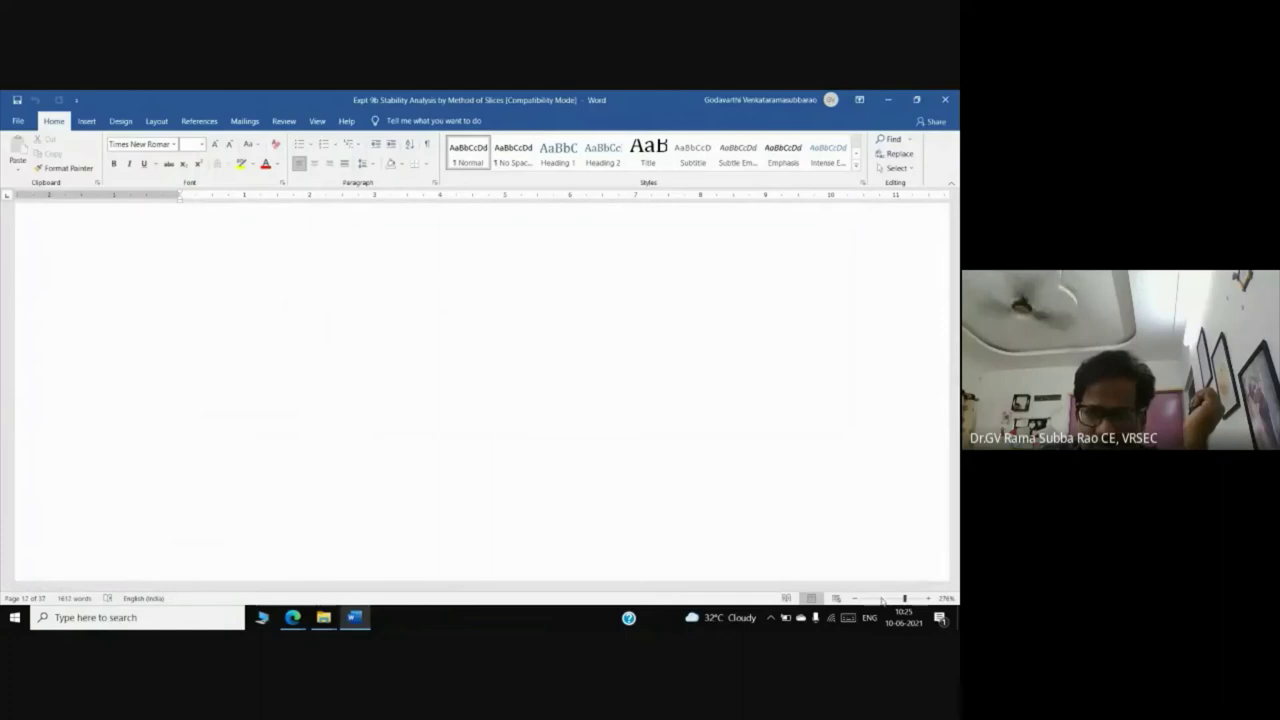
pyautogui.click(890, 598)
pyautogui.scroll(-10, 597, 419)
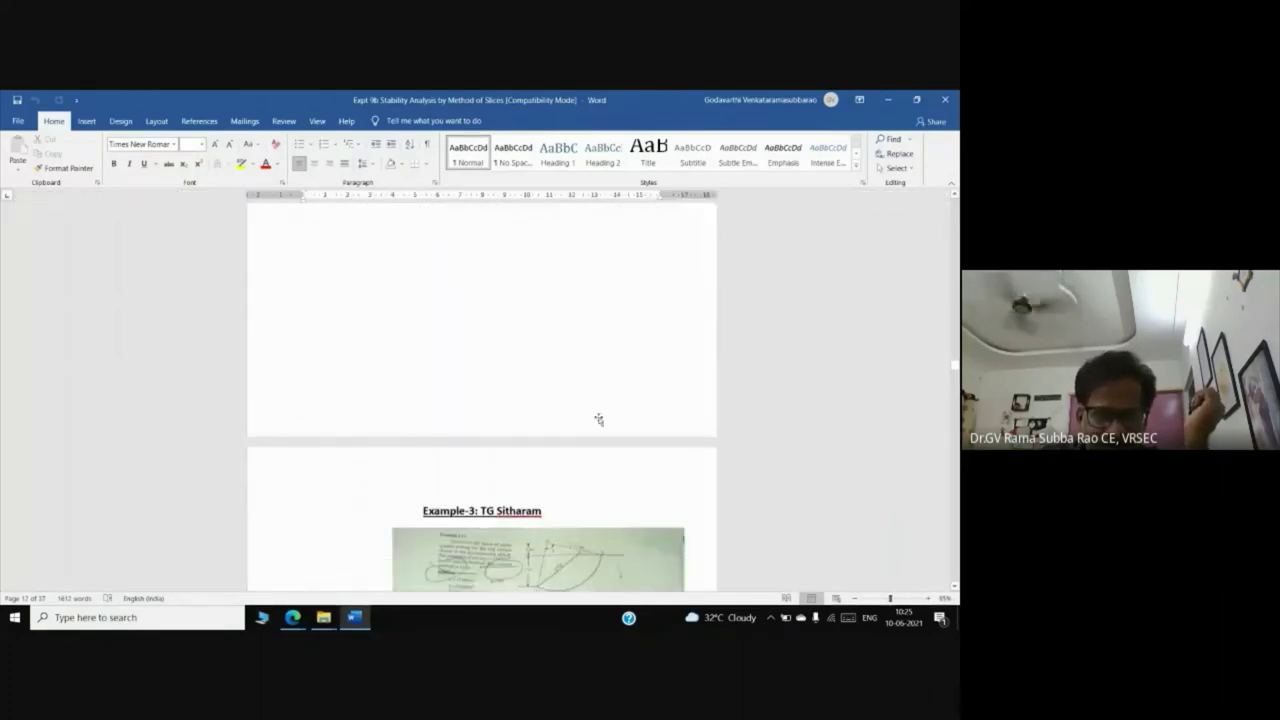
pyautogui.scroll(-5, 598, 420)
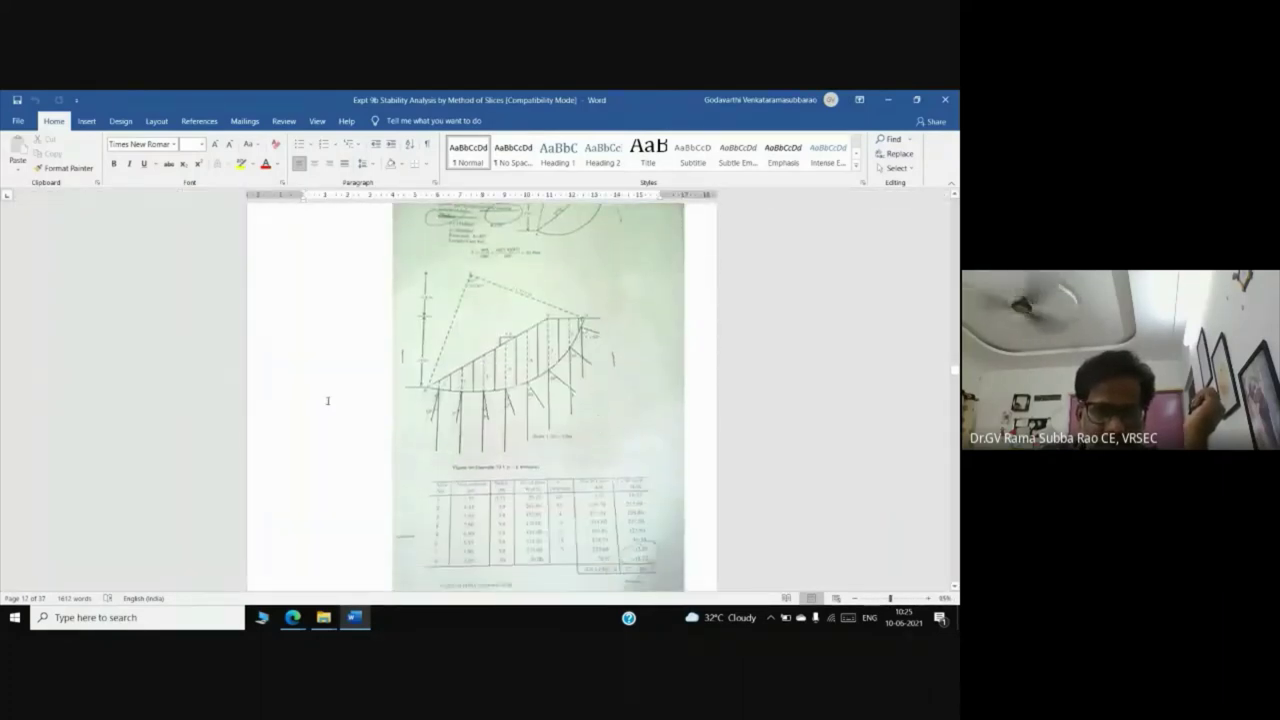
pyautogui.scroll(-10, 470, 455)
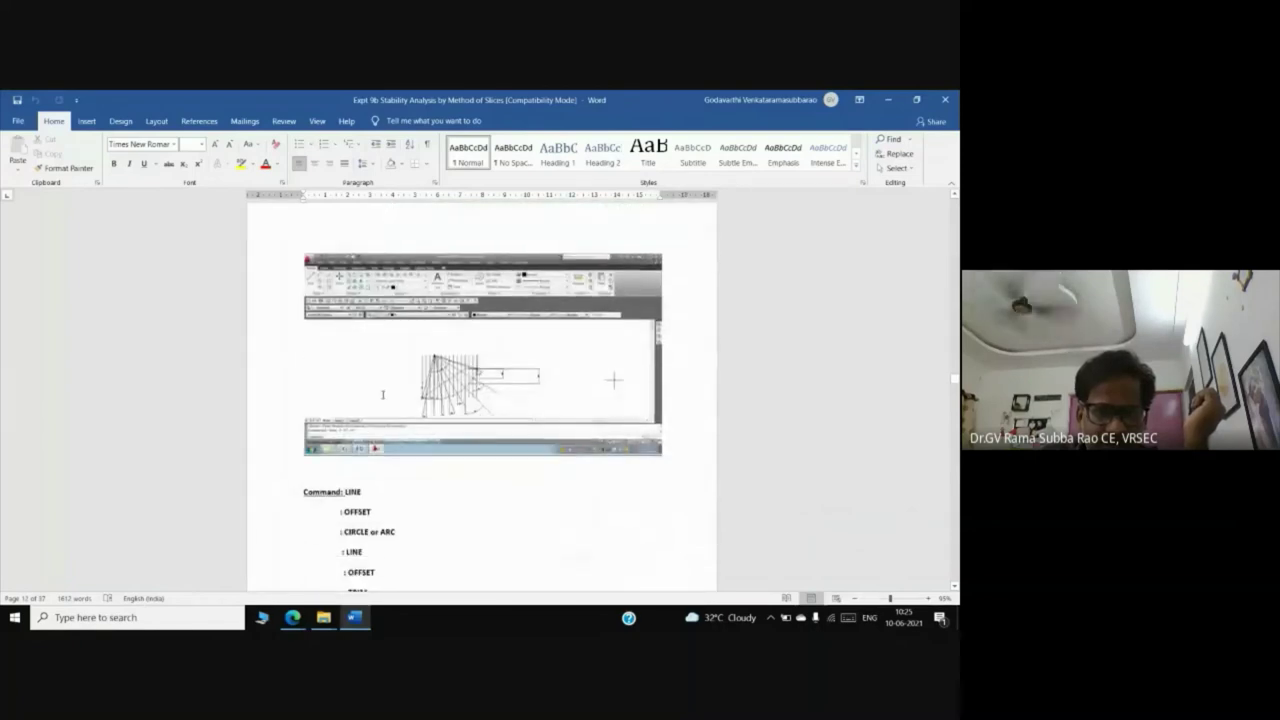
pyautogui.scroll(-5, 485, 457)
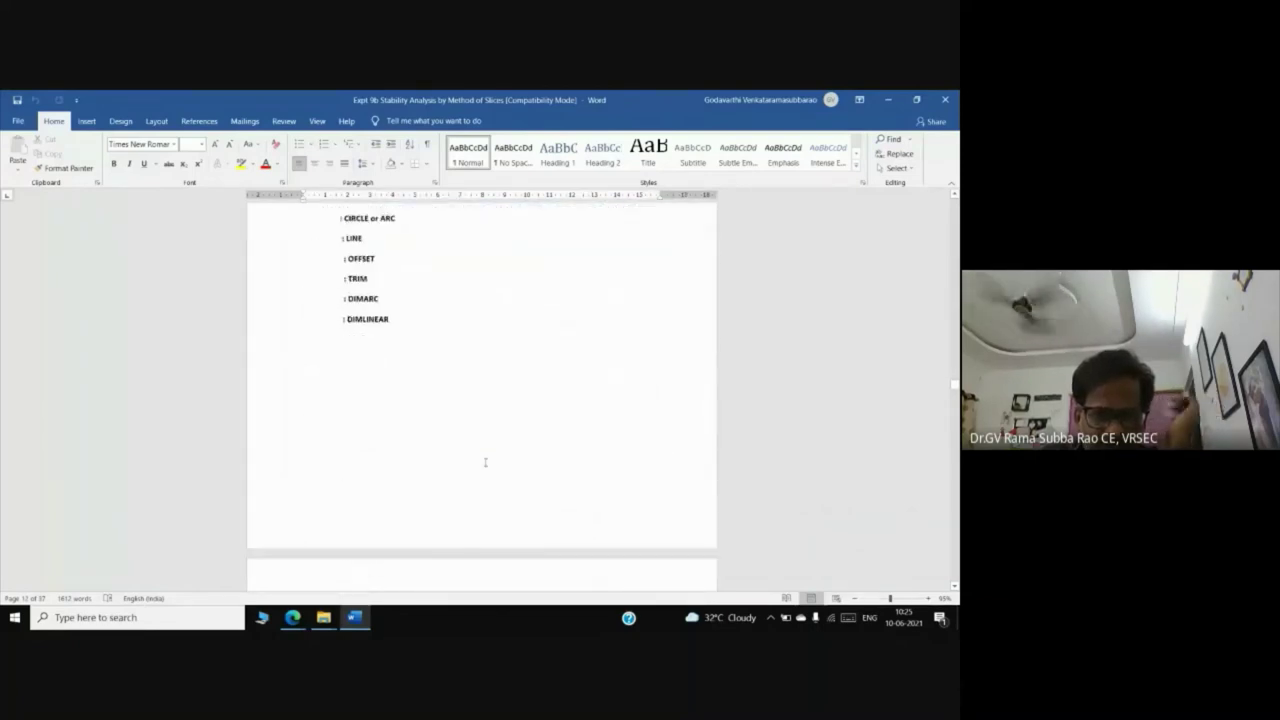
pyautogui.scroll(-3, 485, 462)
pyautogui.scroll(3, 485, 462)
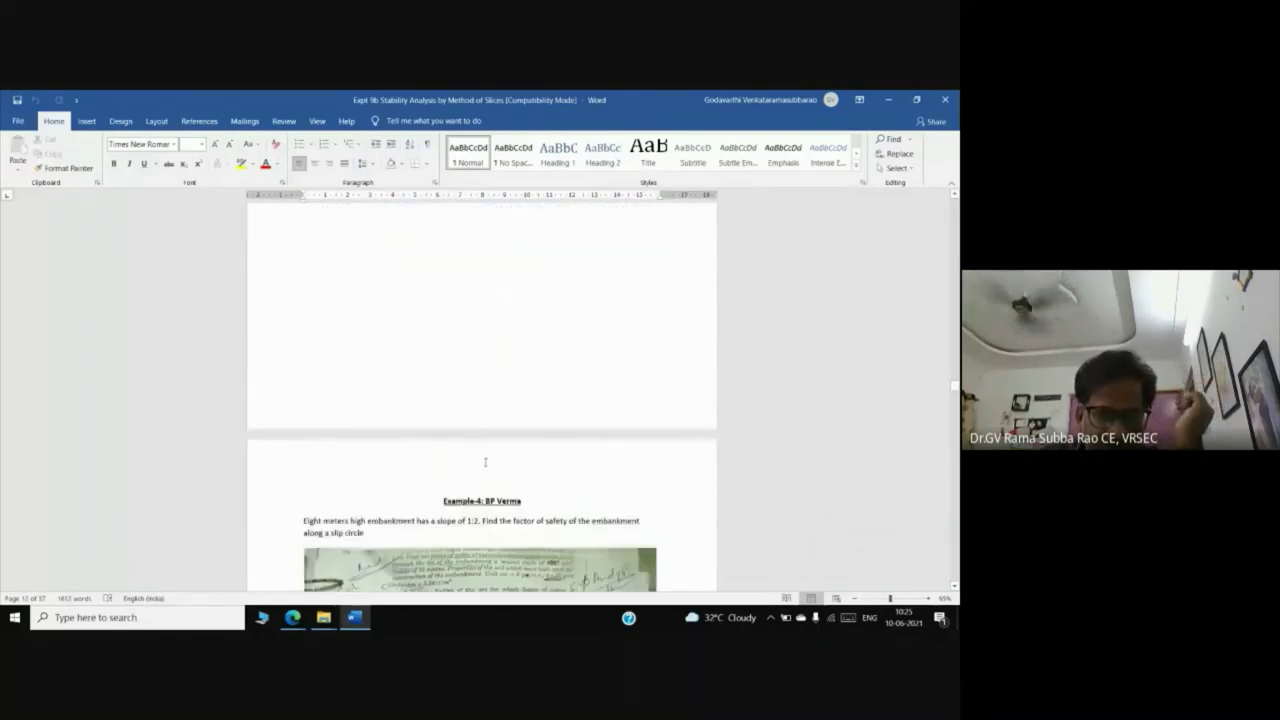
# Step: Glance at the document folder in File Explorer, then close the slices document in Word
pyautogui.click(324, 618)
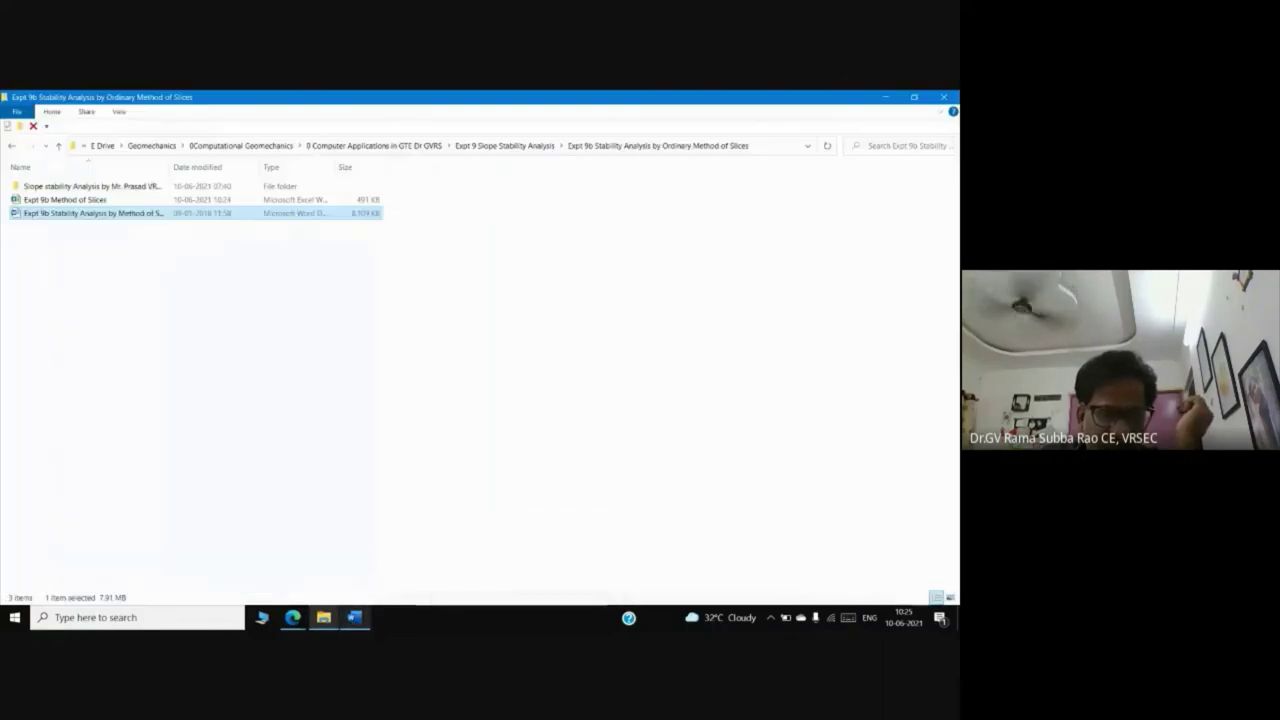
pyautogui.click(324, 618)
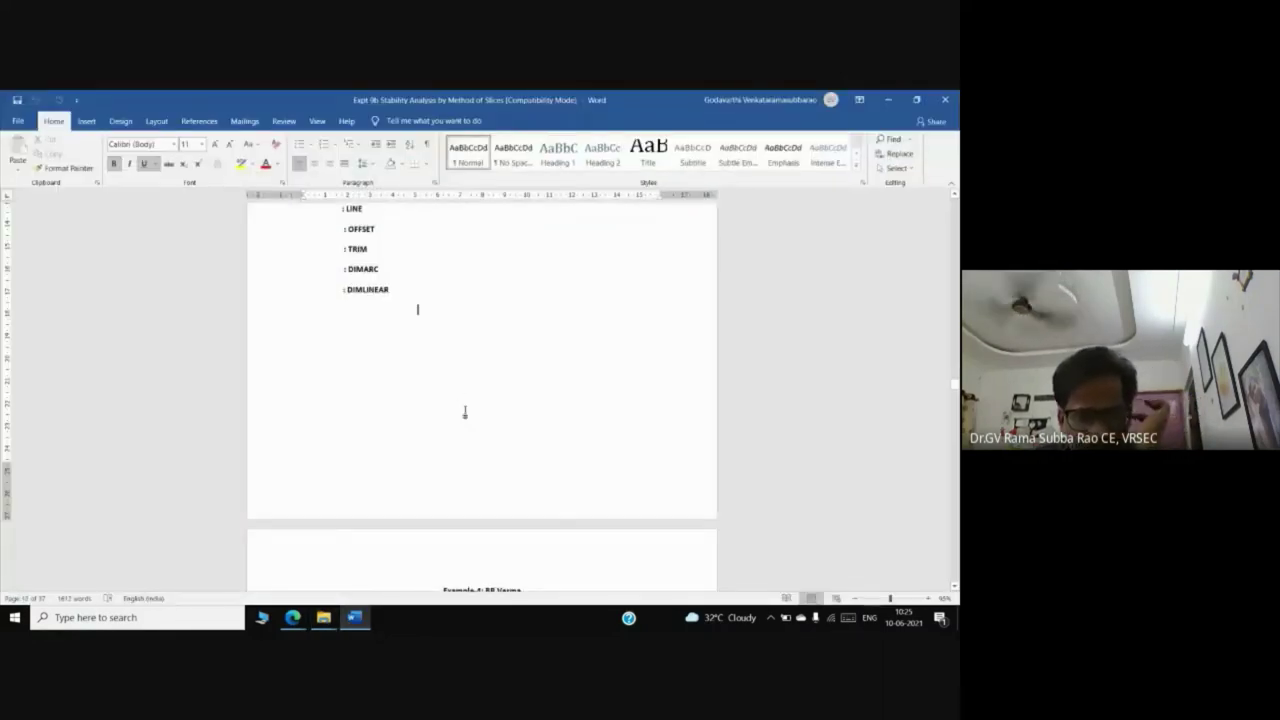
pyautogui.hotkey('ctrl', 'w')
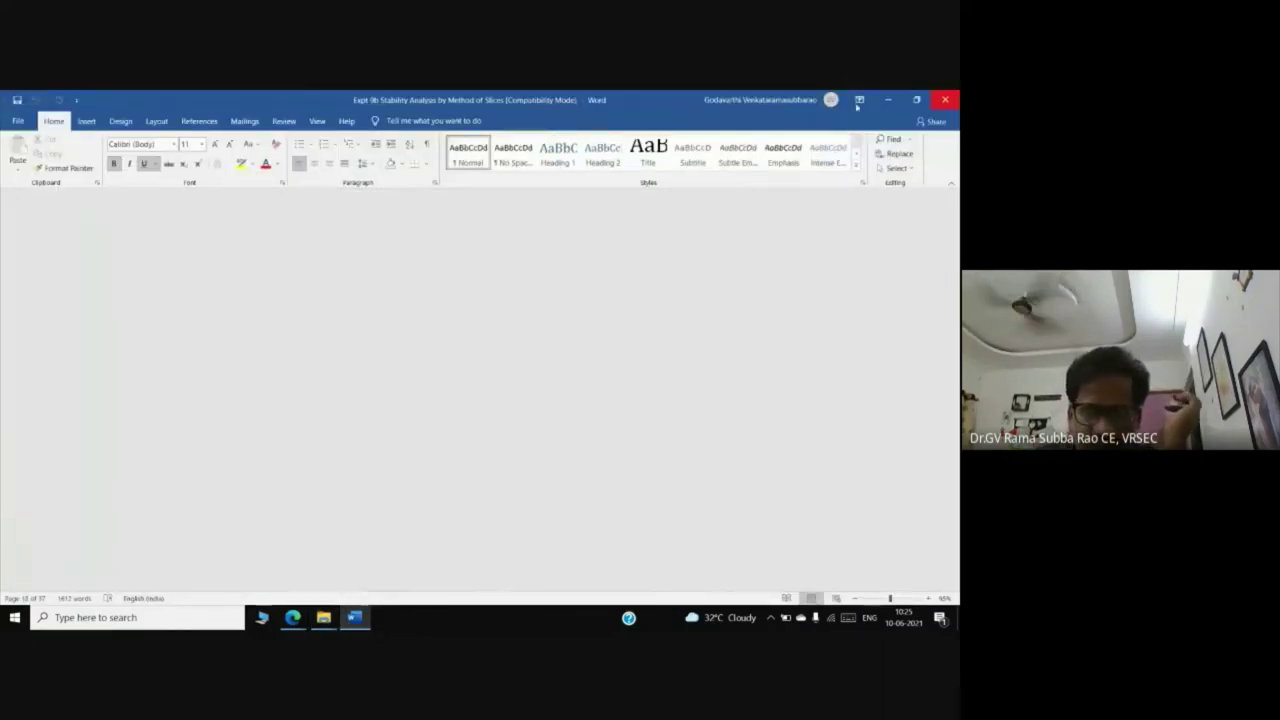